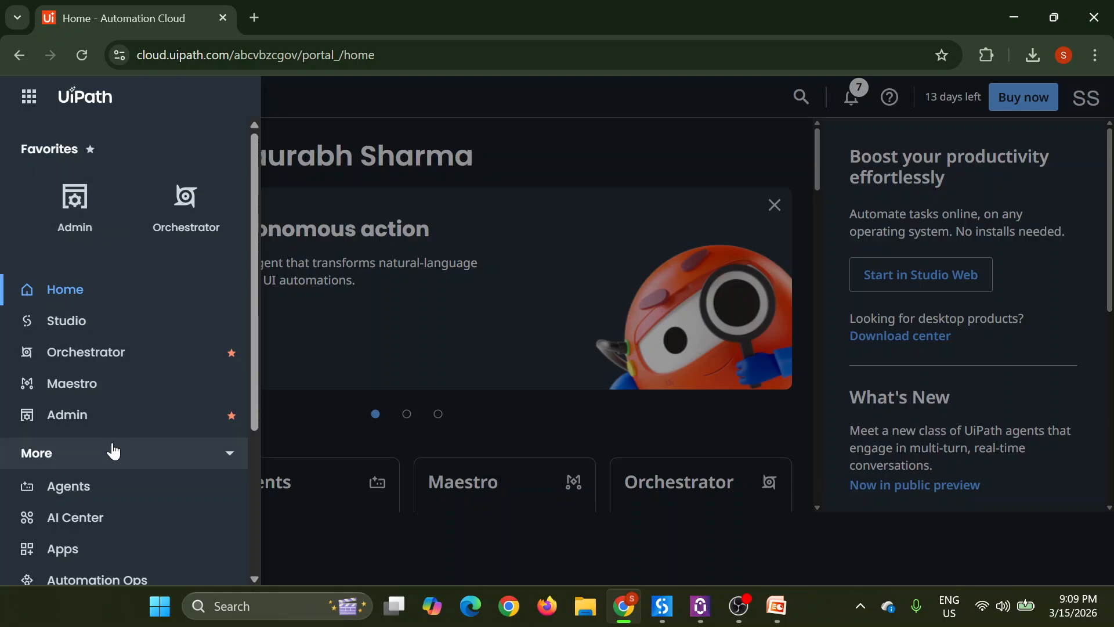
Step: Open Integration Service and look through the available connectors in My Workspace
left_click(134, 510)
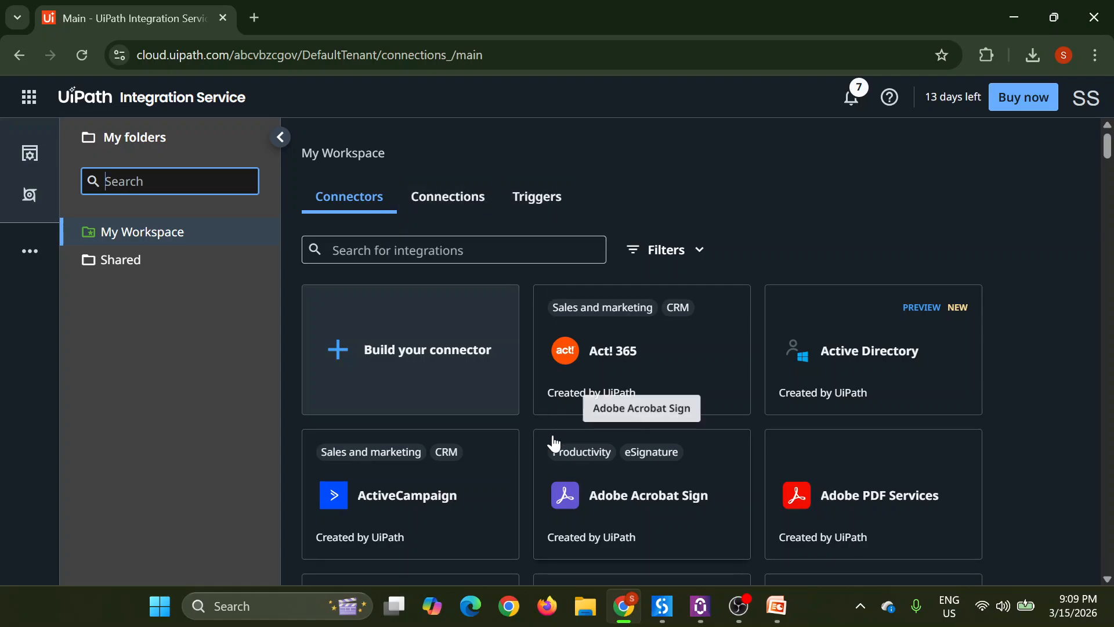
scroll(553, 443, "down", 10)
scroll(553, 442, "down", 5)
scroll(552, 442, "up", 10)
scroll(552, 442, "up", 5)
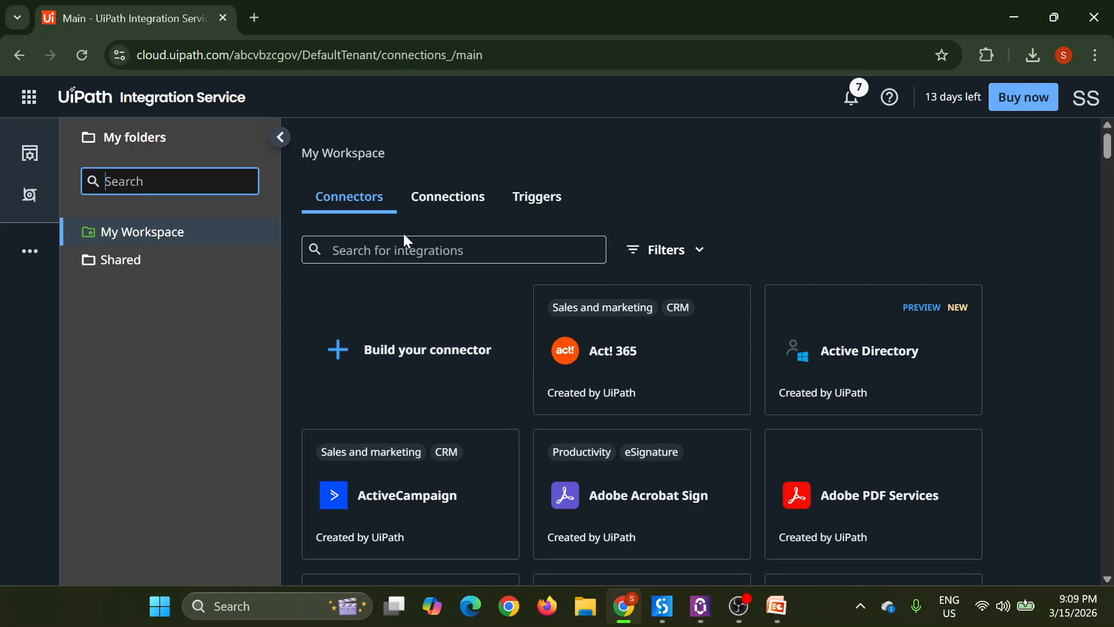
Step: Search the connectors for "microsoft", look through the Microsoft integrations, and replace the search term with "gmail"
left_click(394, 247)
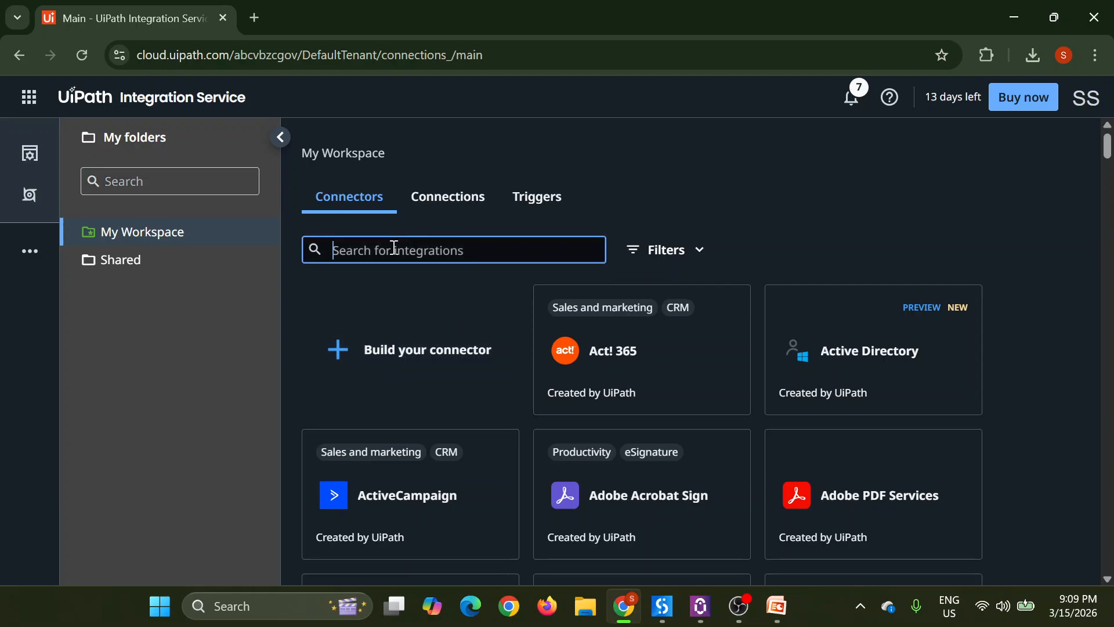
type("microsoft")
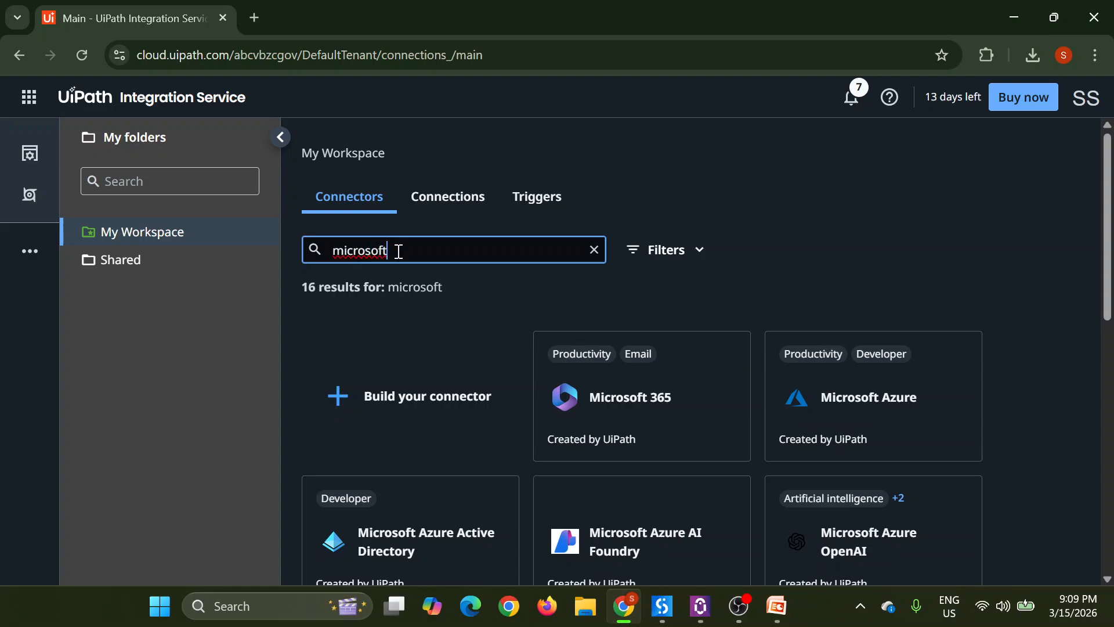
scroll(634, 435, "down", 3)
scroll(632, 426, "down", 4)
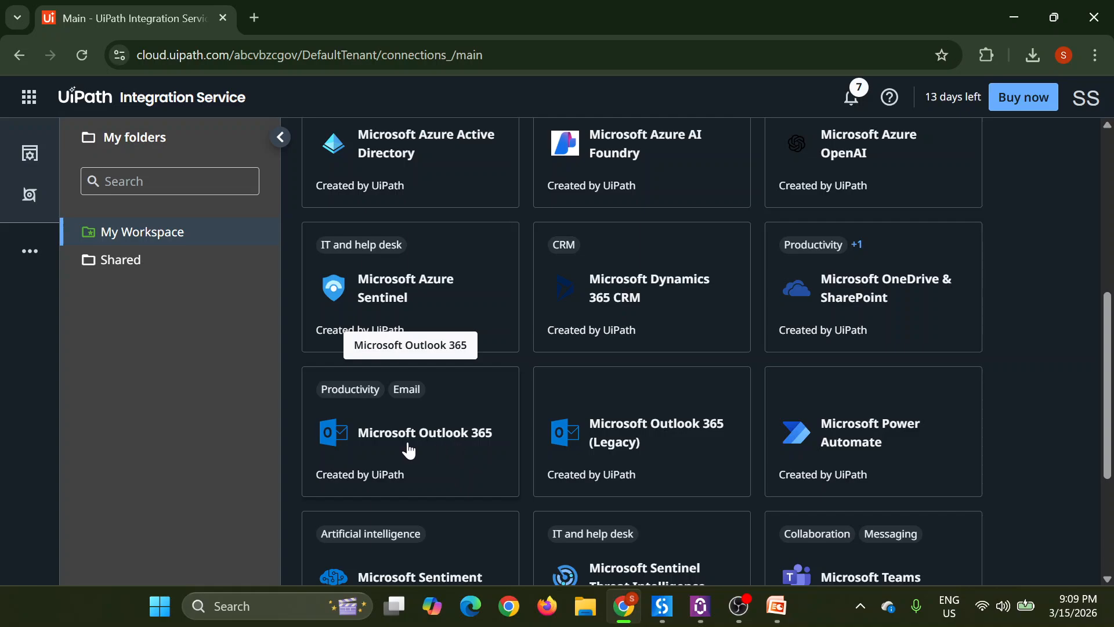
scroll(637, 442, "down", 2)
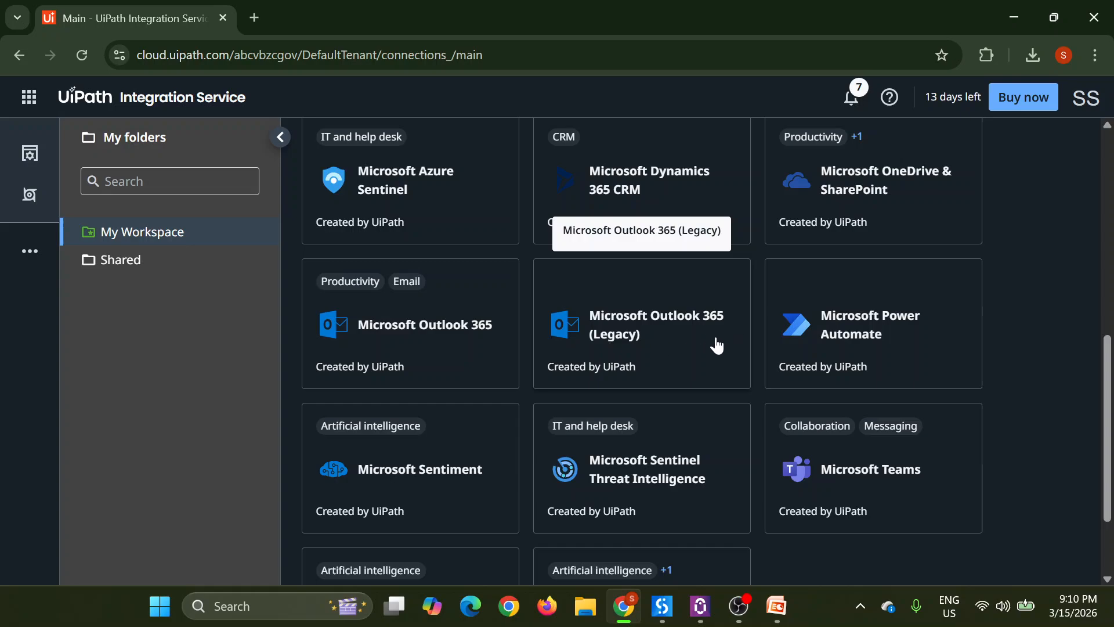
scroll(636, 353, "up", 10)
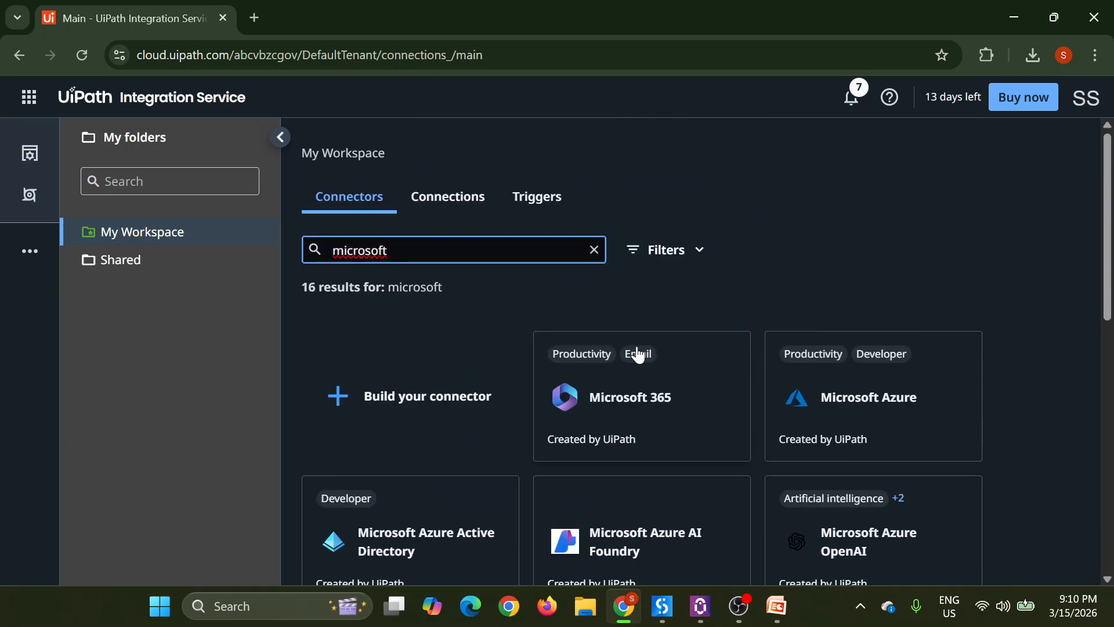
double_click(394, 250)
type("gmail")
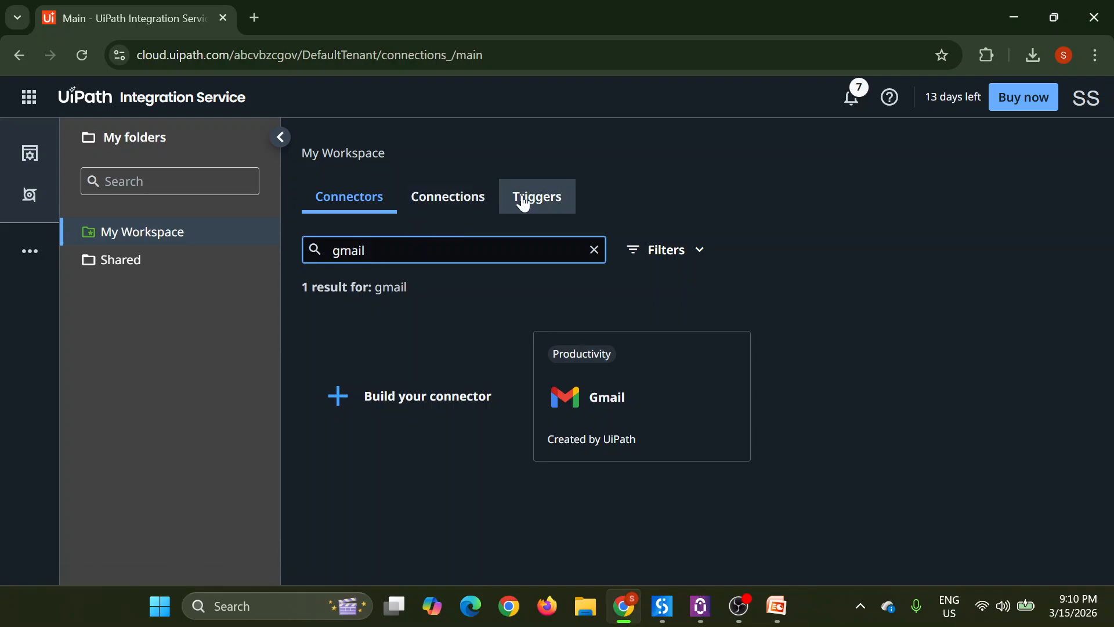
Step: Go to Orchestrator and open the connections of the Shared folder
left_click(29, 195)
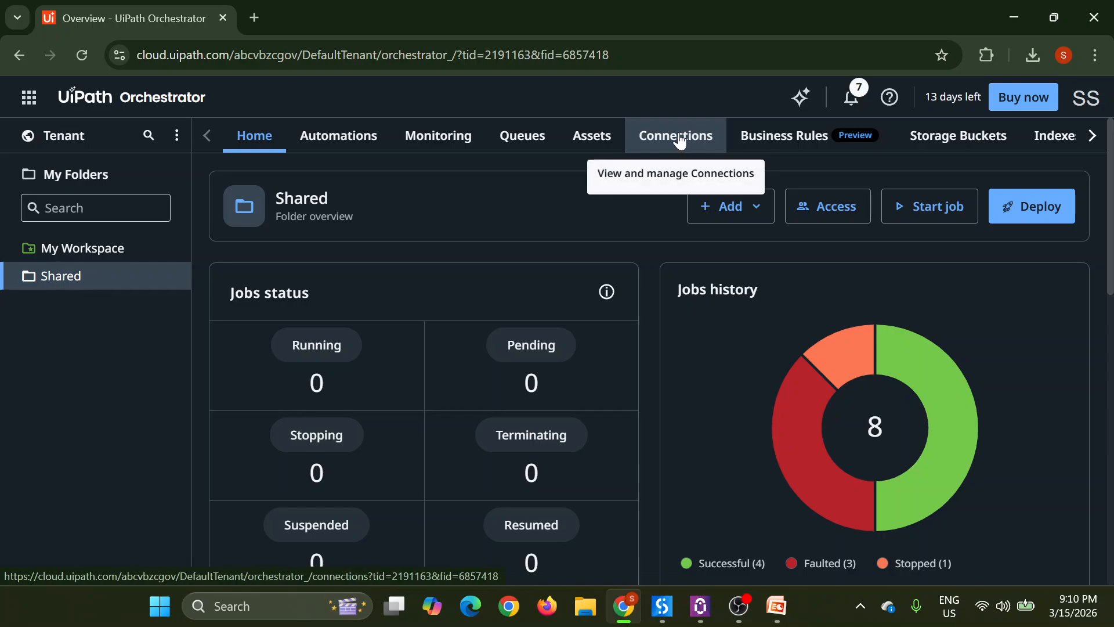
left_click(110, 255)
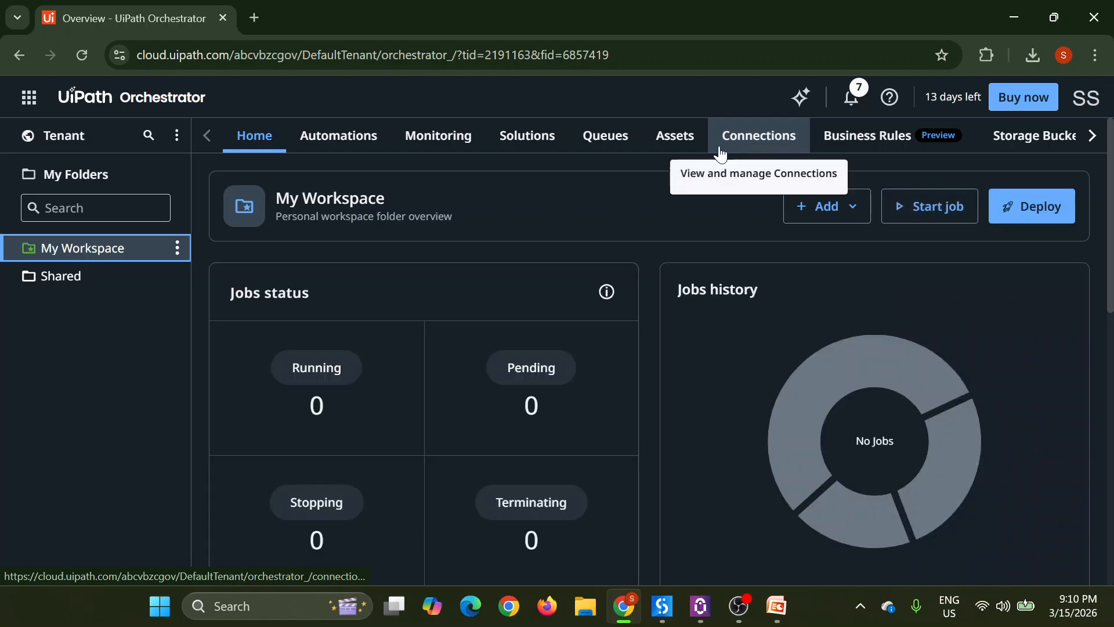
left_click(93, 282)
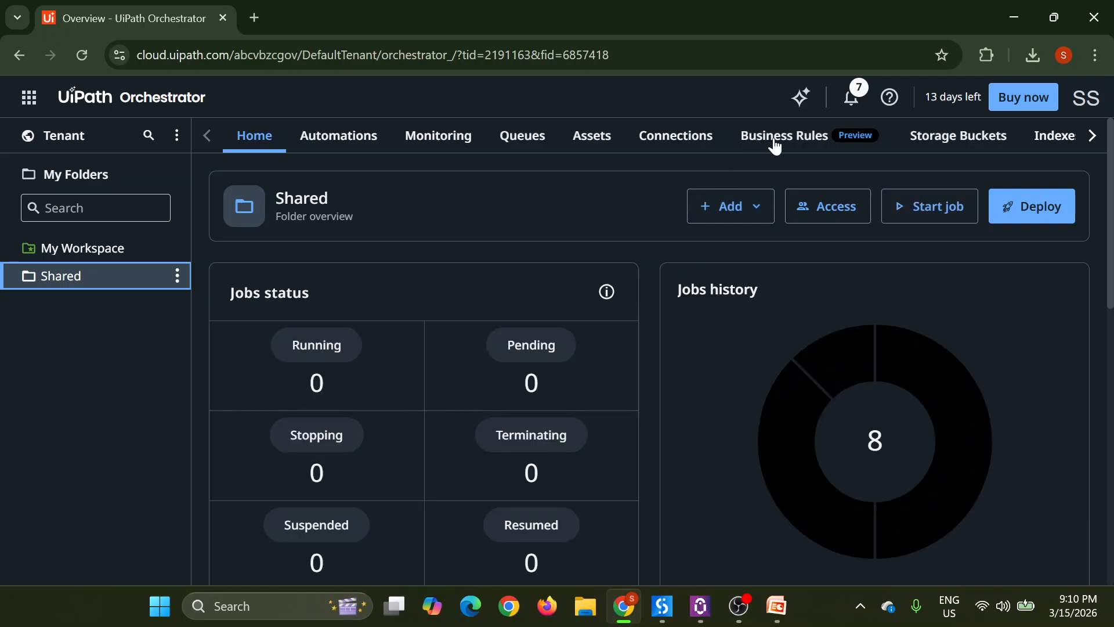
left_click(690, 138)
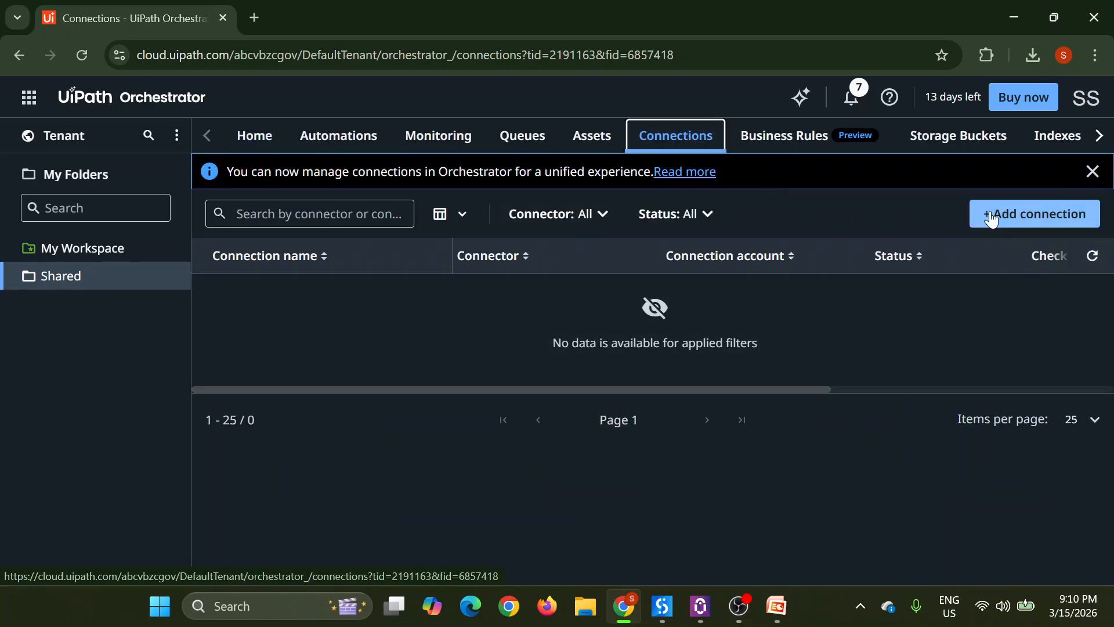
Step: Start adding a connection to the Shared folder, searching for "gmail" and choosing the Gmail connector
left_click(1015, 218)
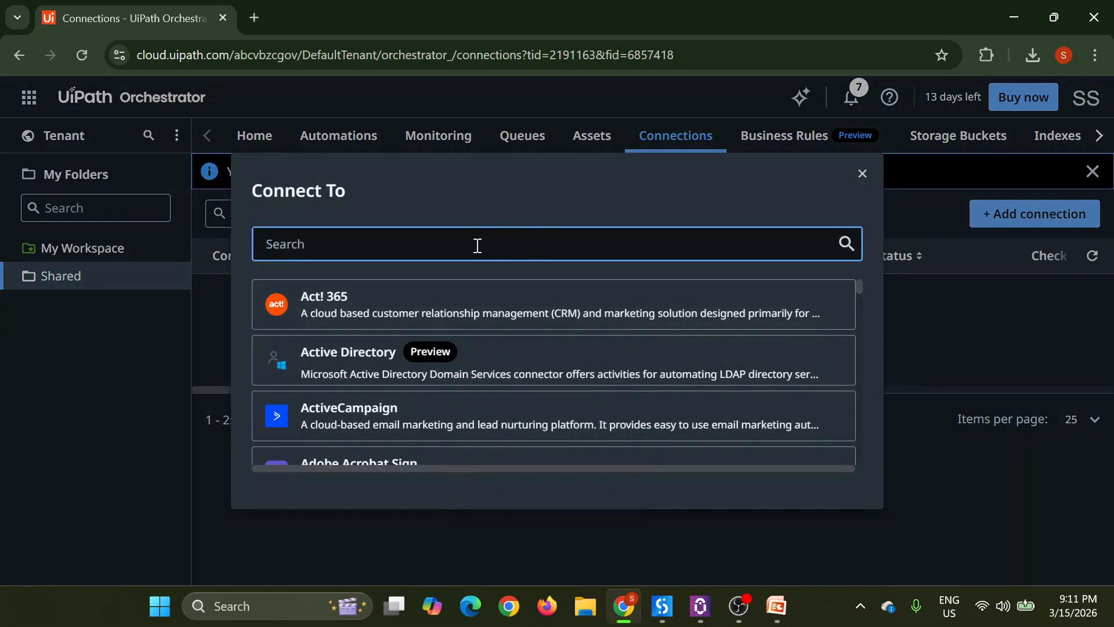
type("gmail")
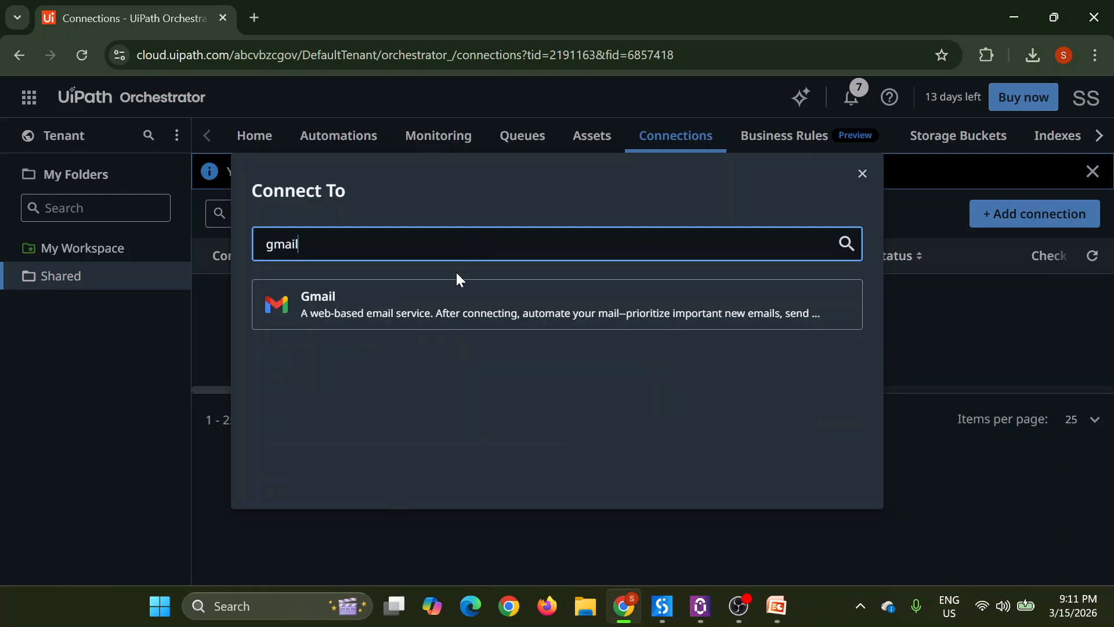
left_click(452, 312)
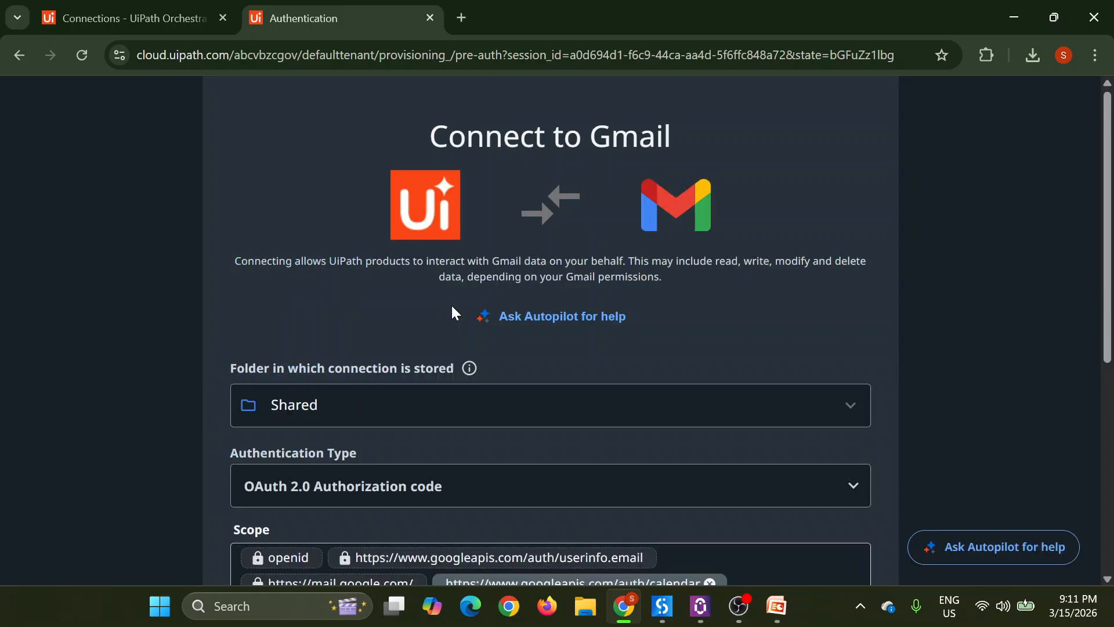
Step: Connect Gmail with the first listed Google account, grant UiPath for Gmail access, and refresh the Shared folder's connections list
scroll(577, 379, "down", 5)
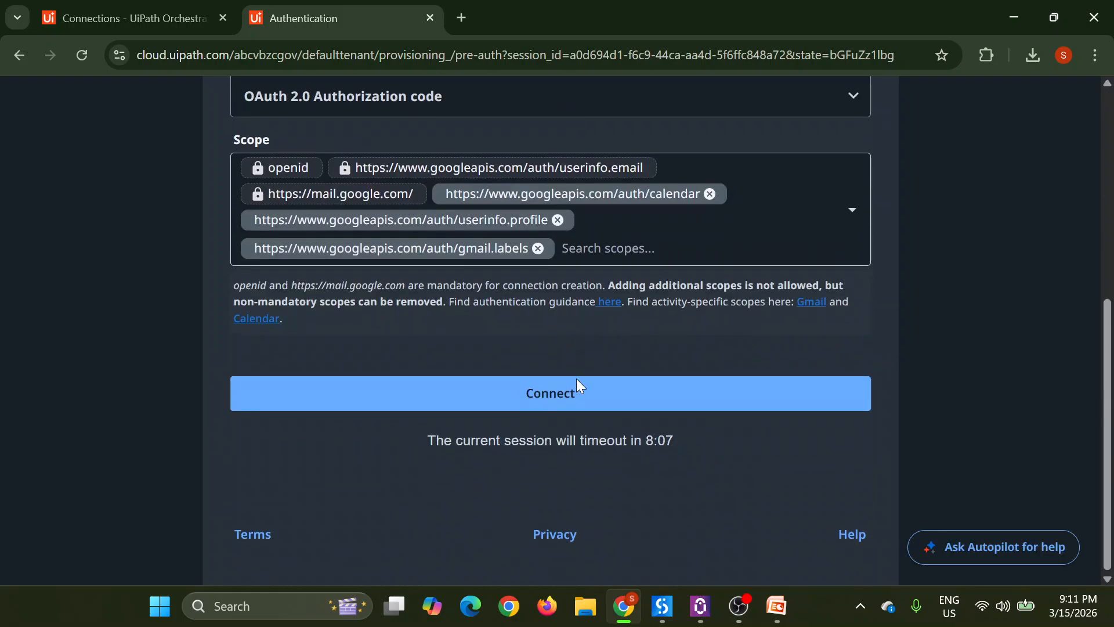
left_click(618, 389)
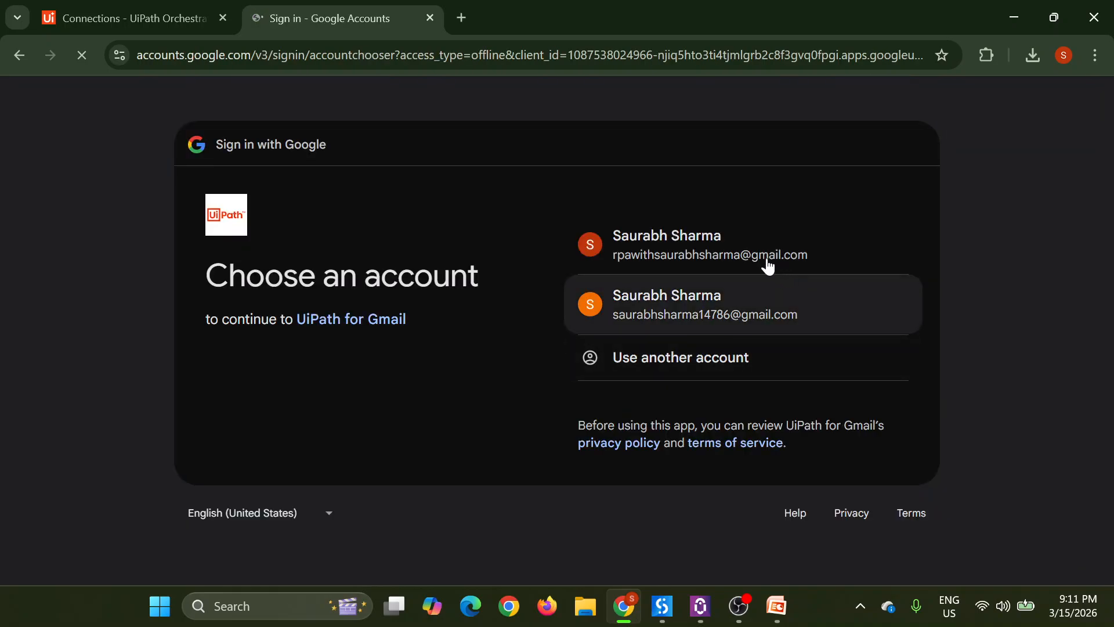
left_click(752, 253)
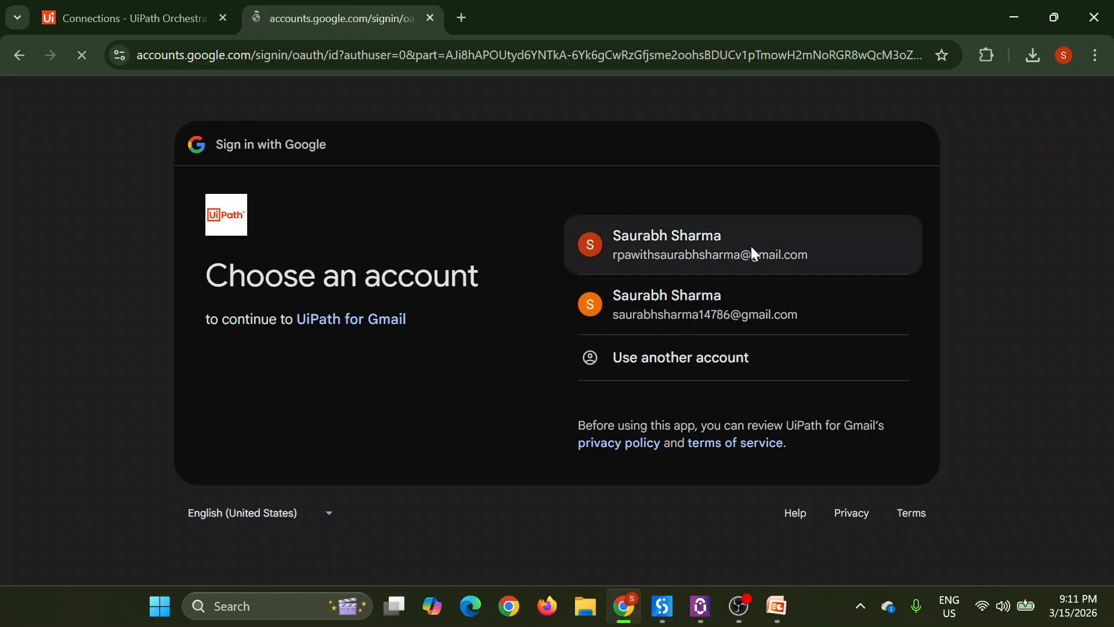
left_click(825, 442)
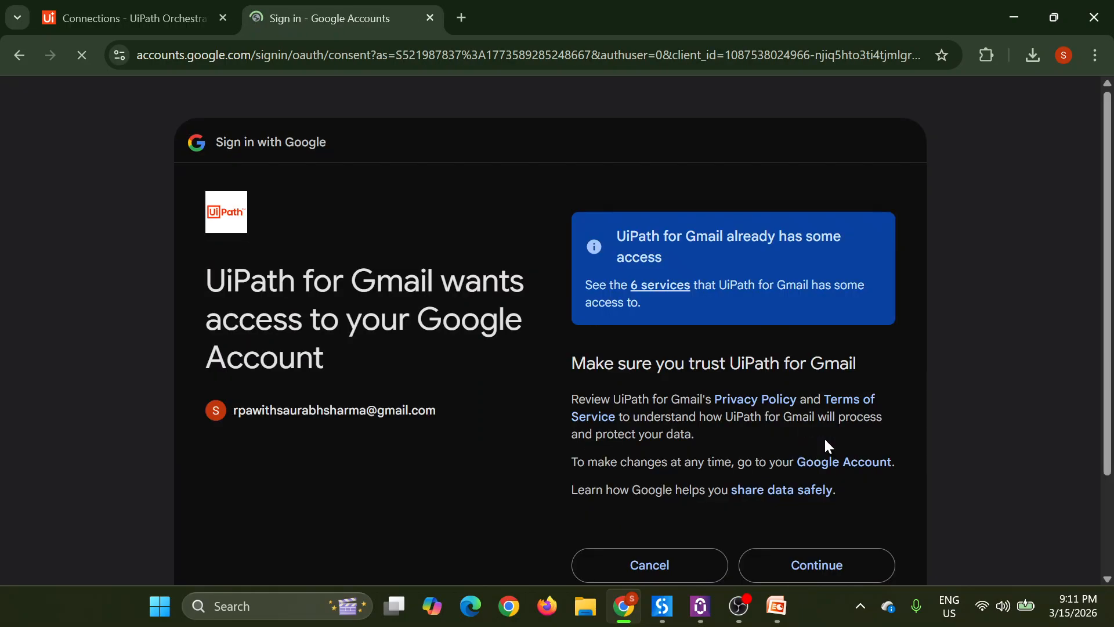
left_click(826, 564)
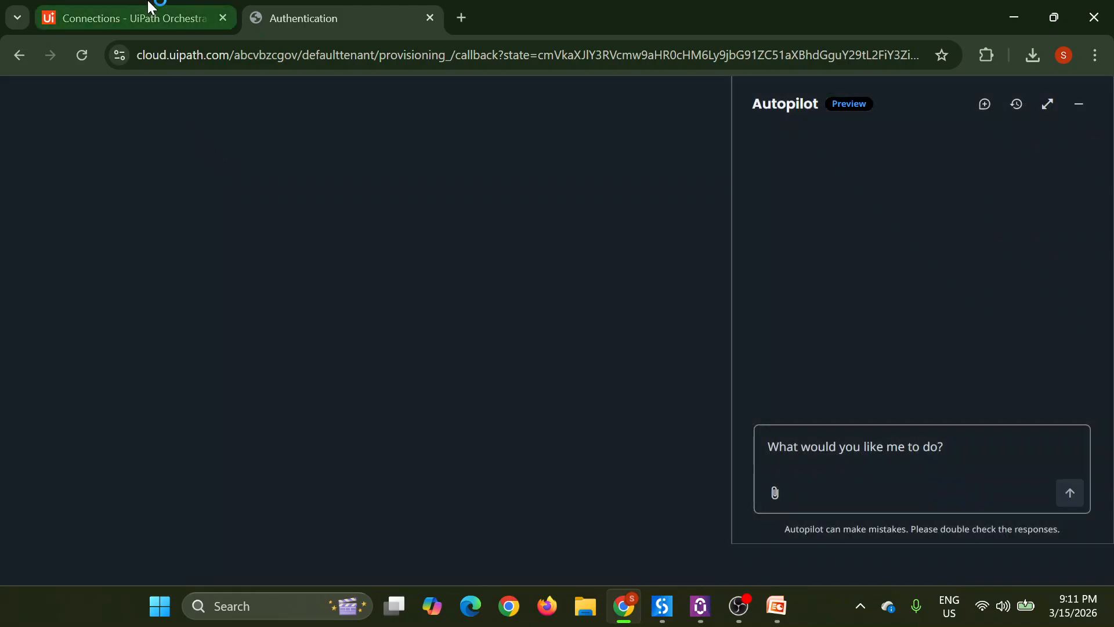
left_click(133, 18)
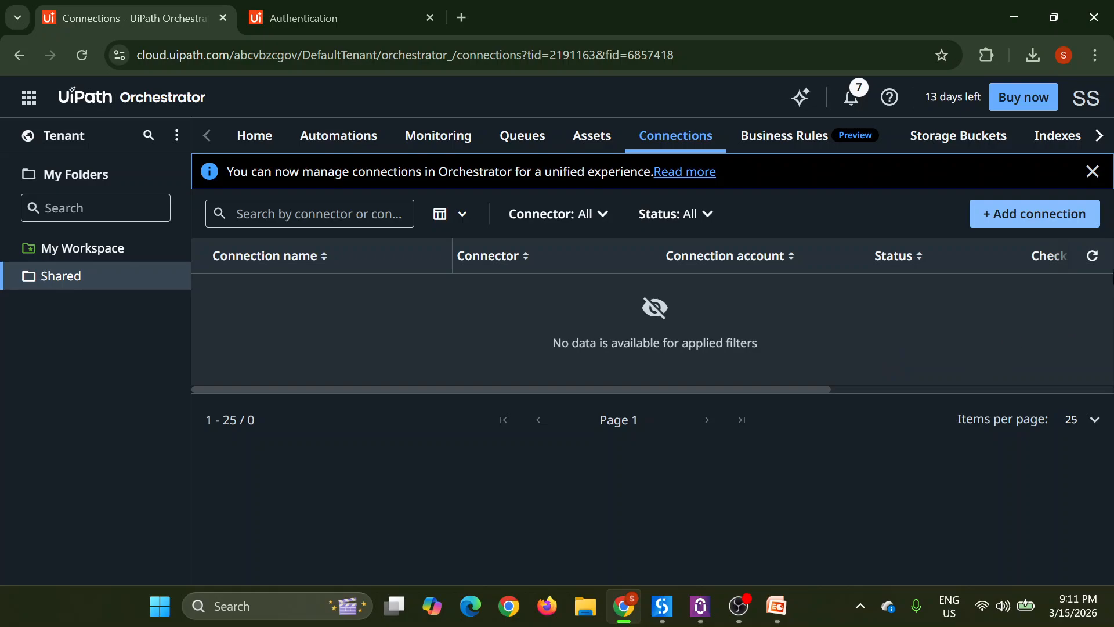
left_click(1097, 261)
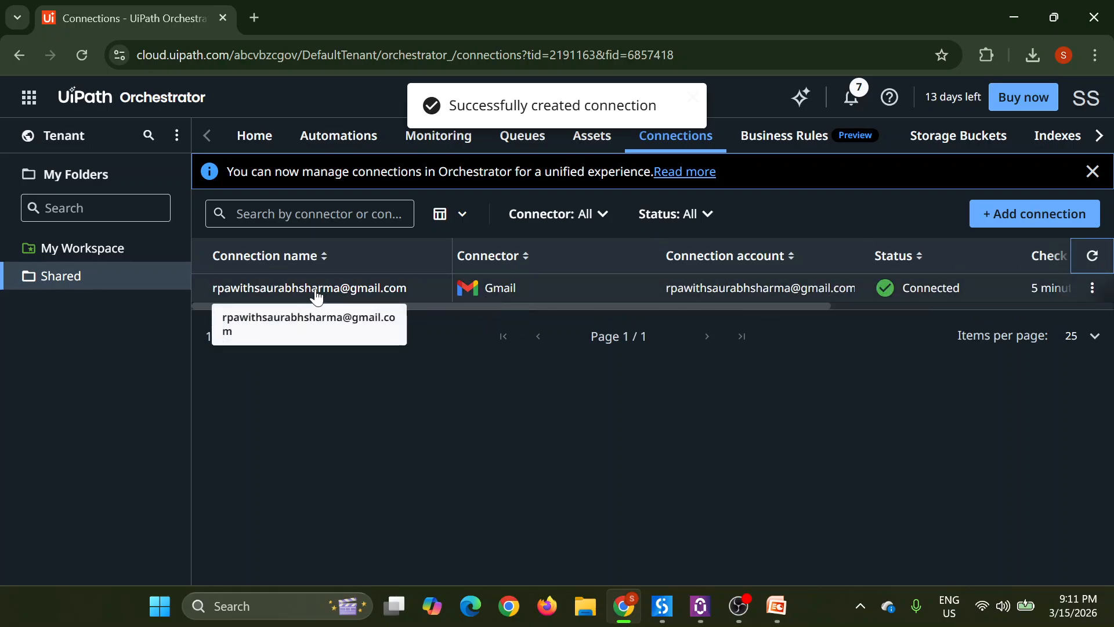
Step: Edit the new Gmail connection to check for events at a custom interval of 1 minute and save the update
left_click_drag(483, 307, 679, 326)
left_click_drag(876, 310, 973, 311)
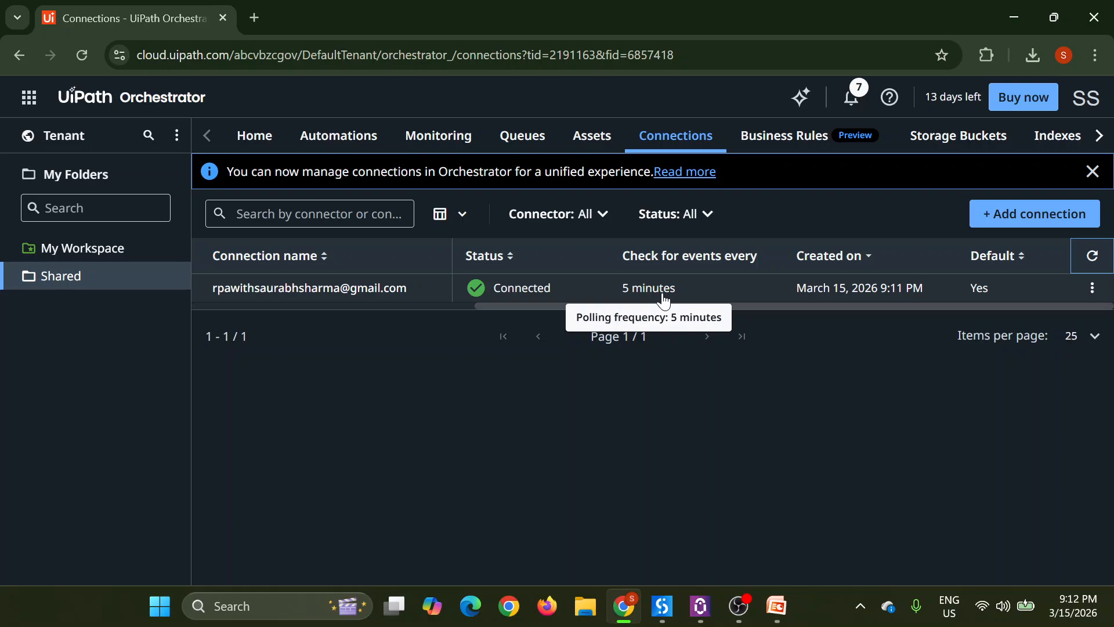
left_click(1091, 289)
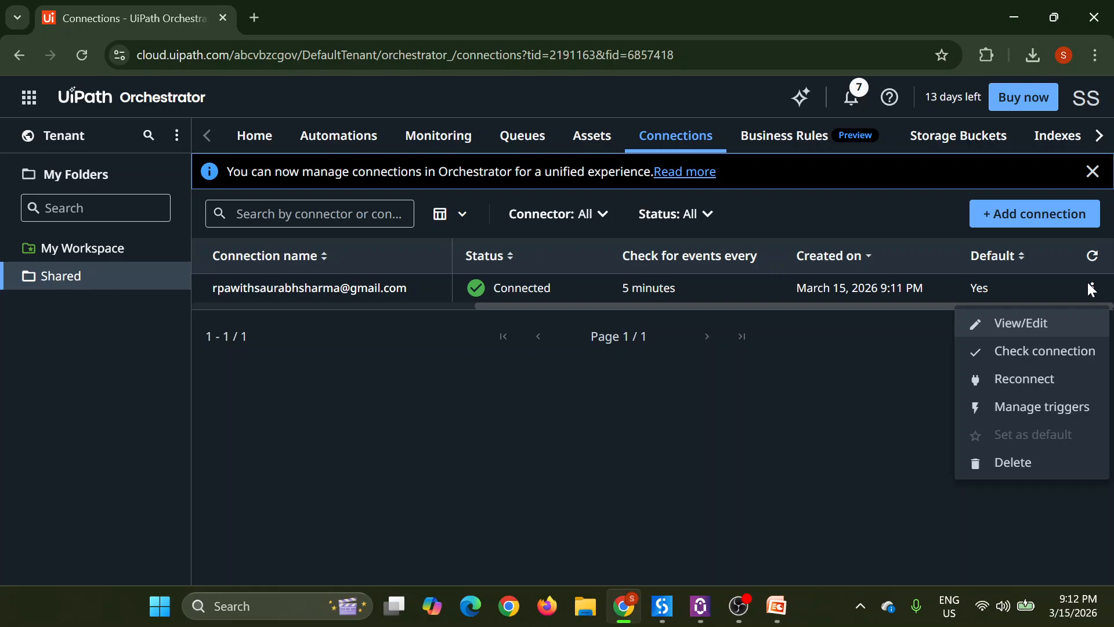
left_click(1013, 326)
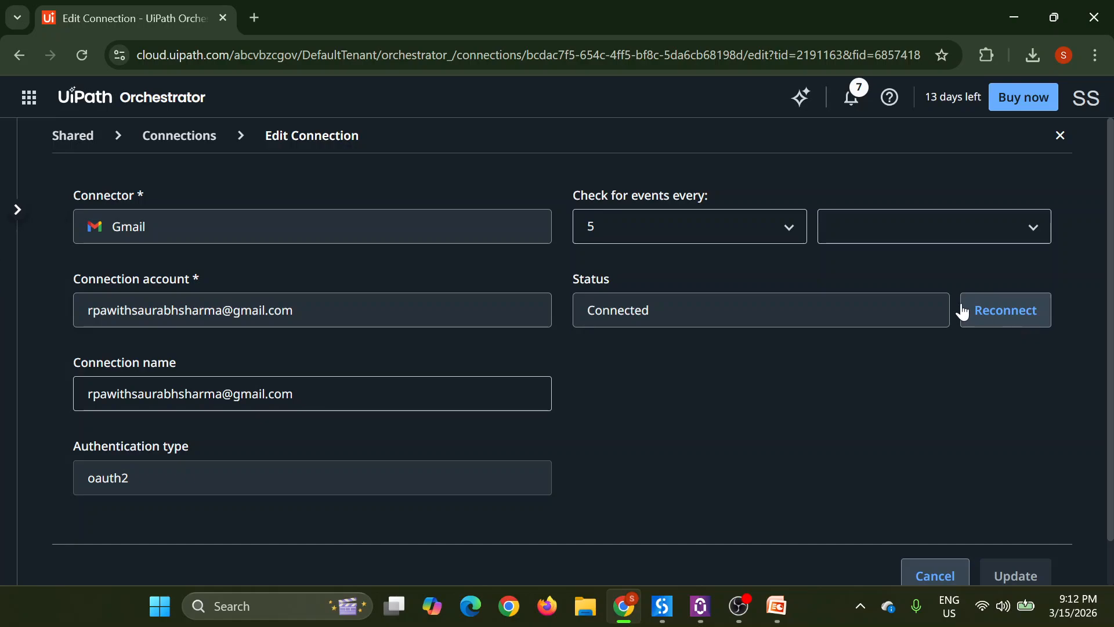
left_click(784, 231)
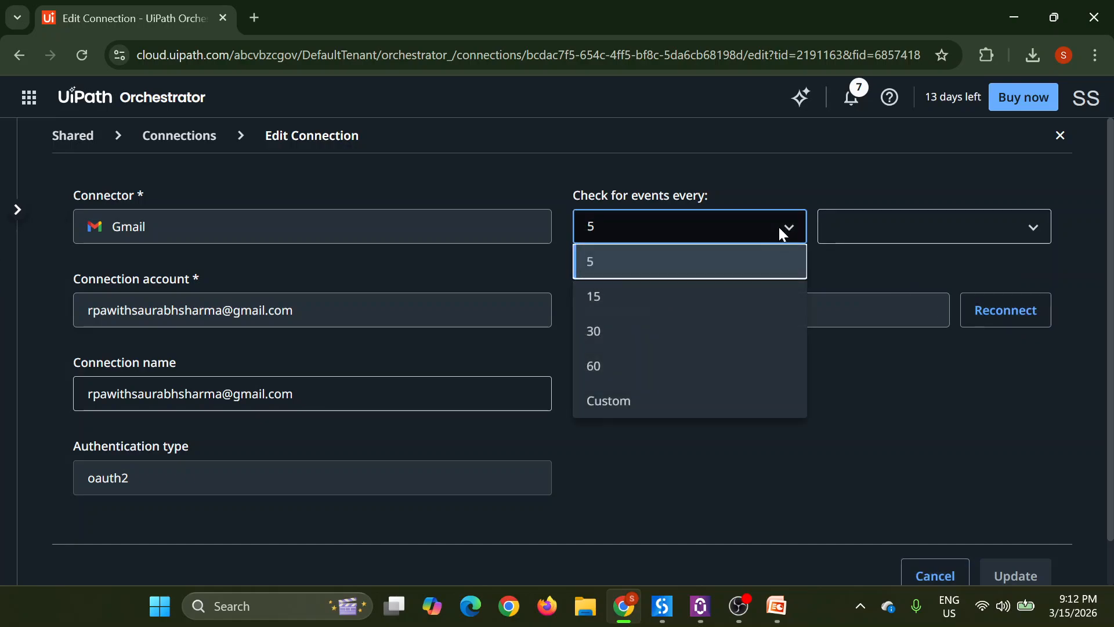
left_click(635, 401)
left_click(637, 221)
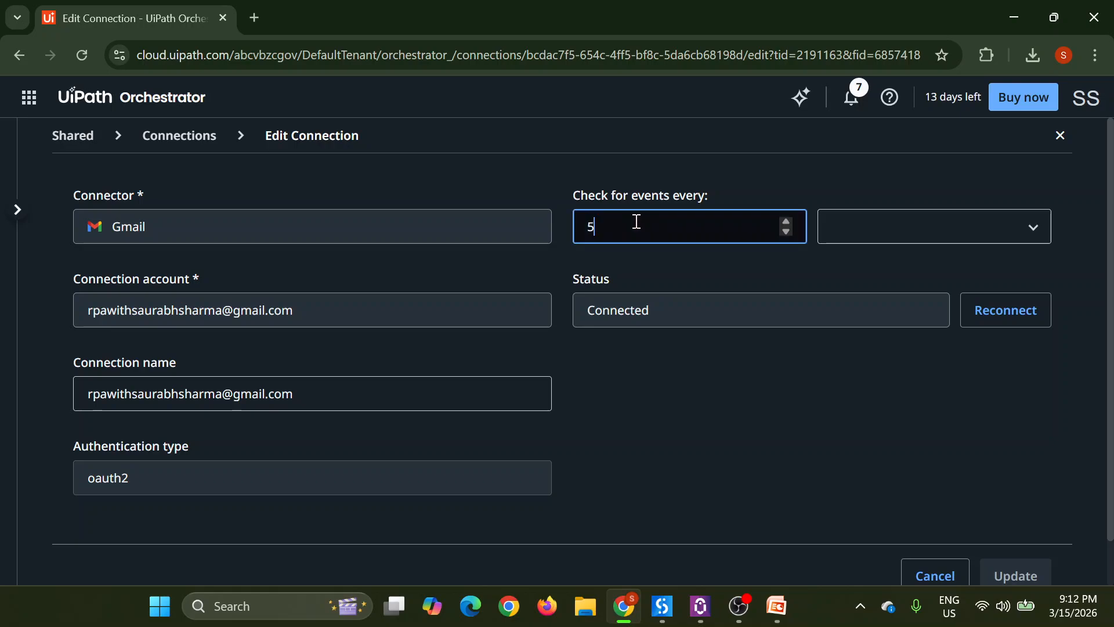
type("1")
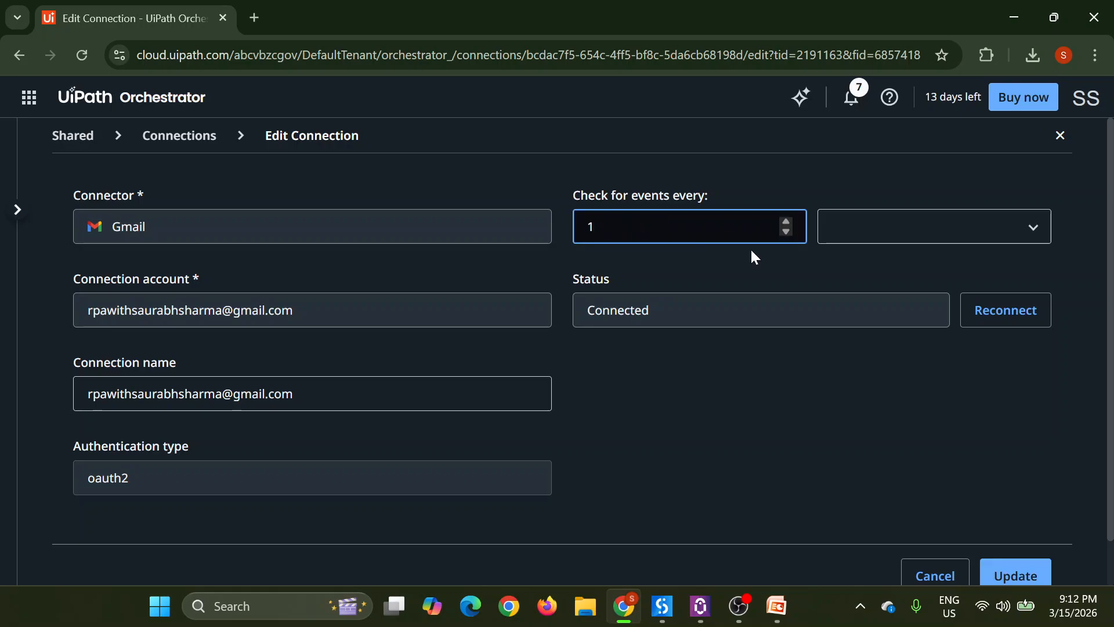
left_click(914, 226)
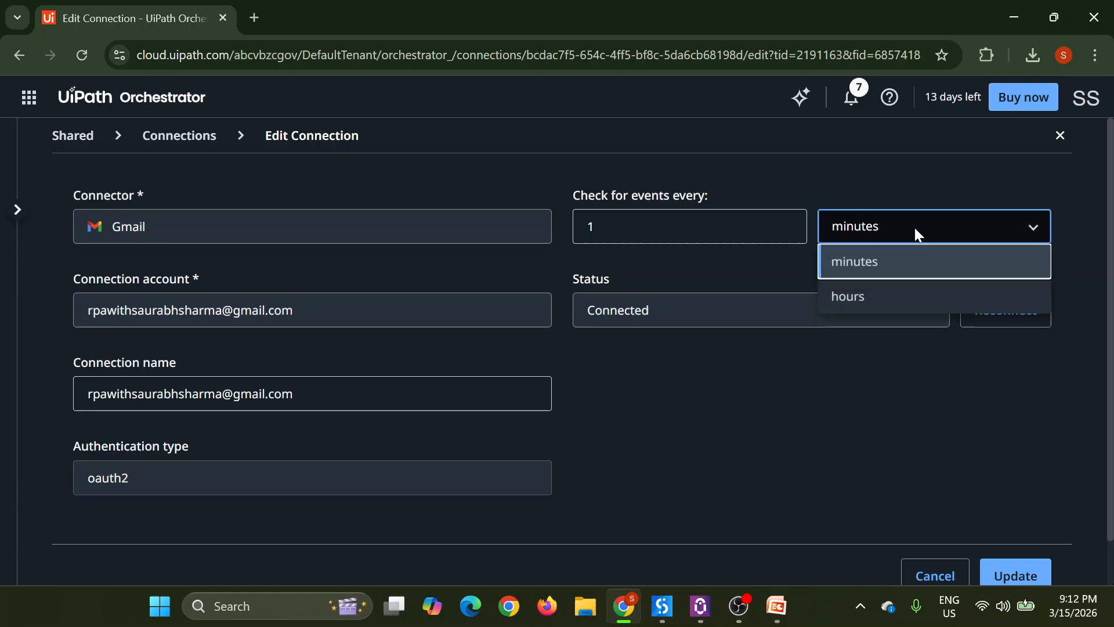
left_click(882, 262)
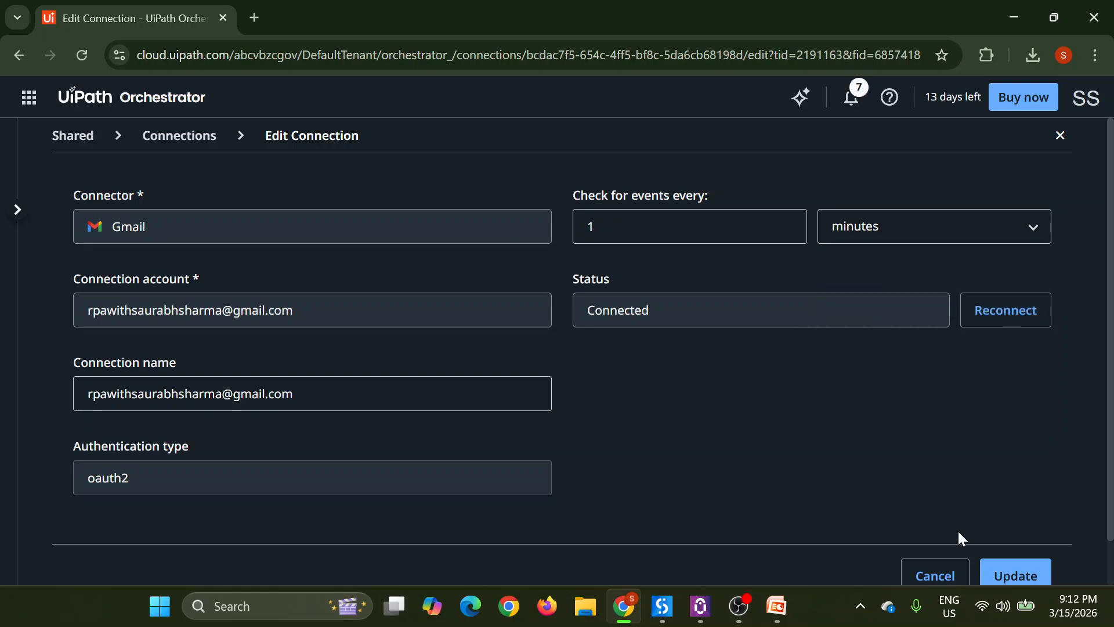
left_click(1022, 572)
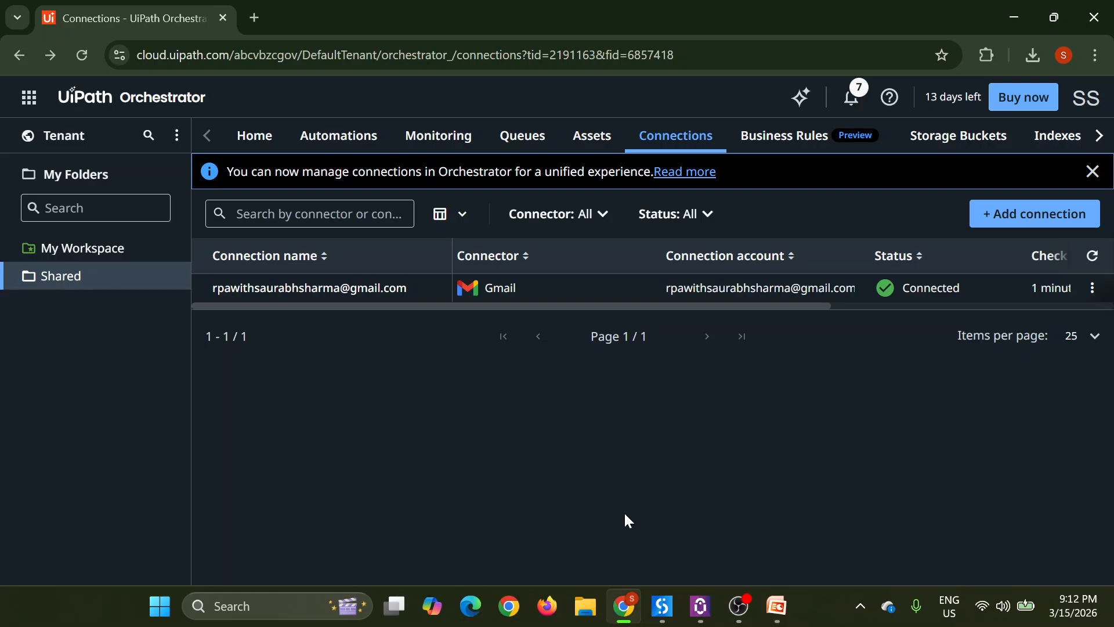
Step: Switch to UiPath Studio and create a blank Windows process in VB named DemoIntegrationService
left_click(663, 614)
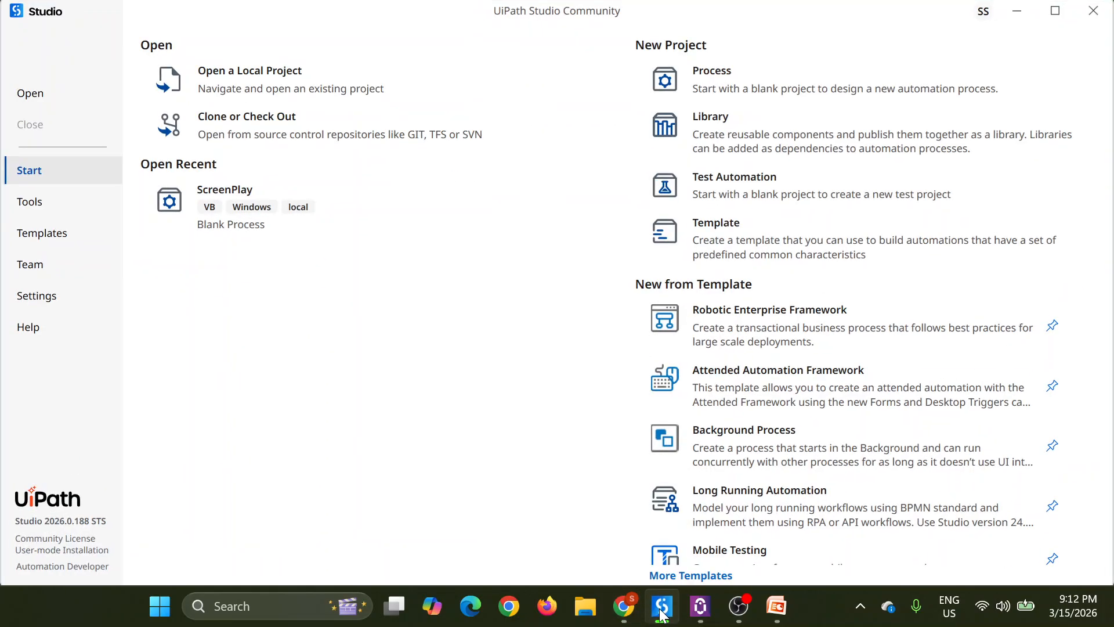
left_click(778, 78)
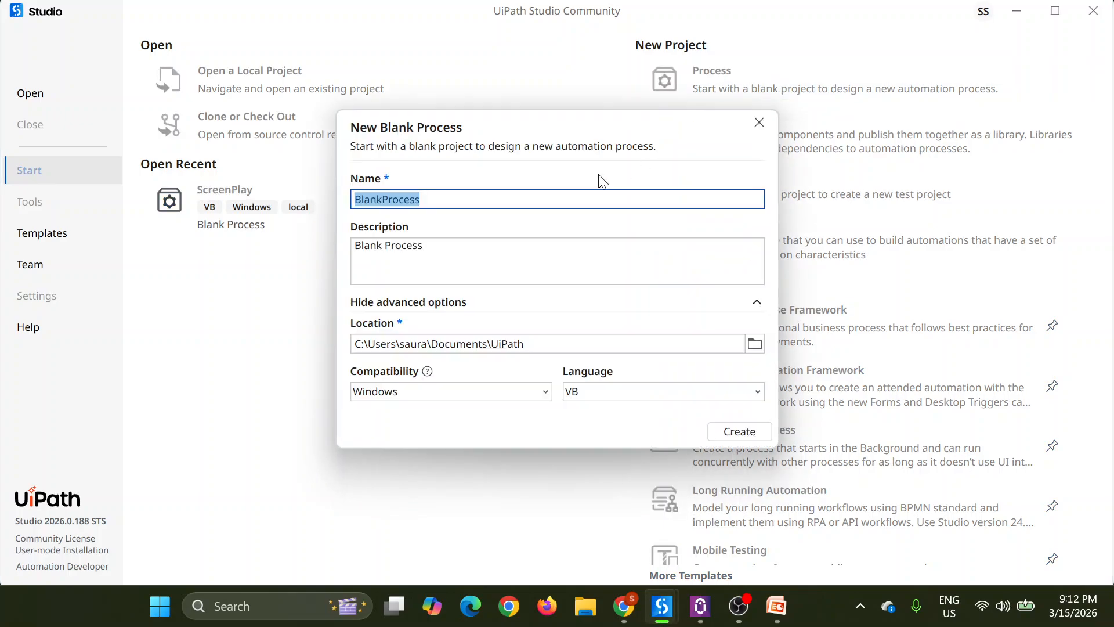
type("Demo")
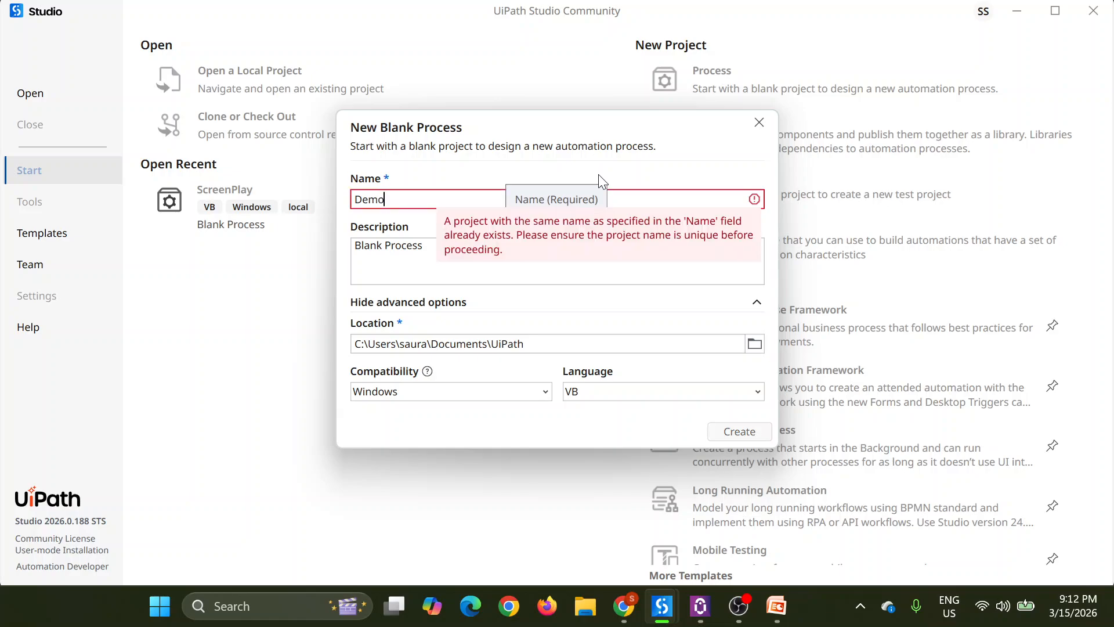
type("IntegrationService")
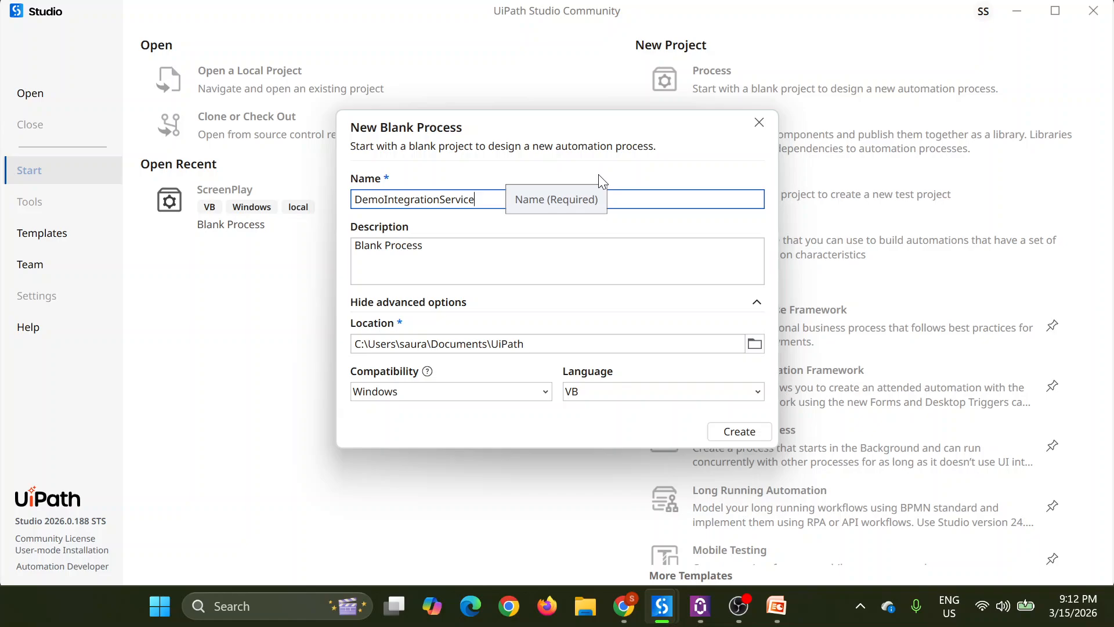
left_click(738, 433)
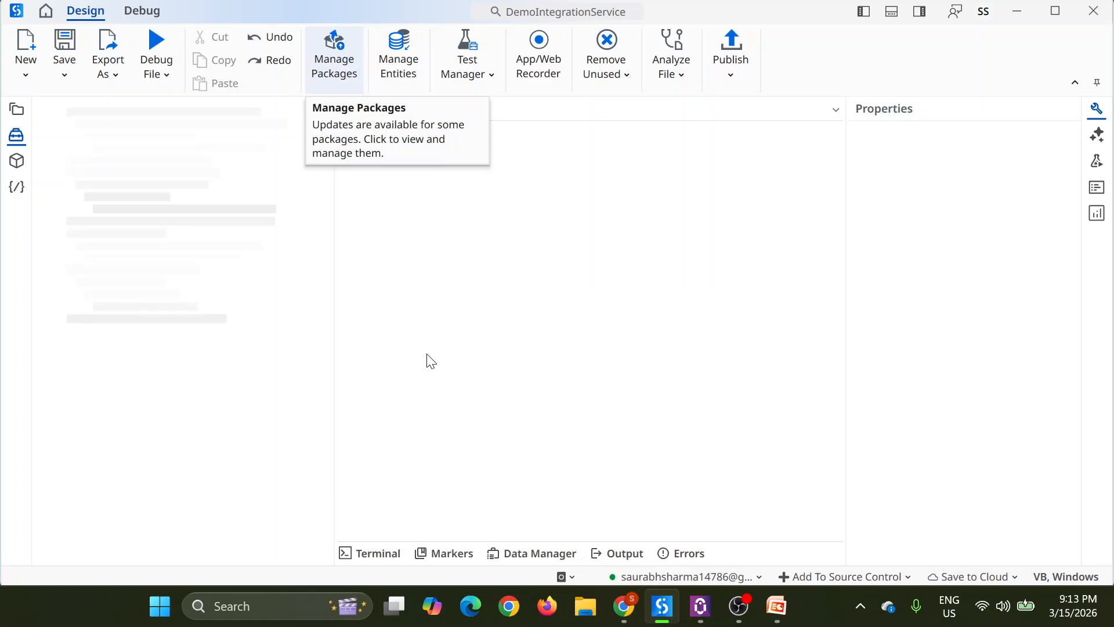
Step: Search all packages for "Uipath.gsuit" and install the Google Workspace package version 3.7.10 in the project
left_click(338, 65)
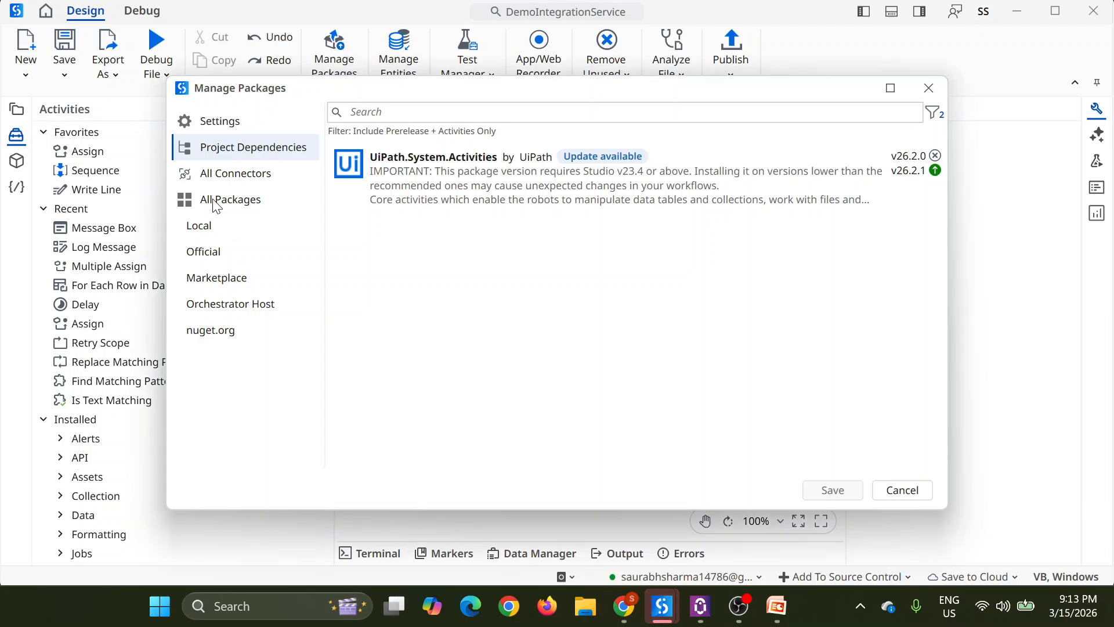
left_click(217, 205)
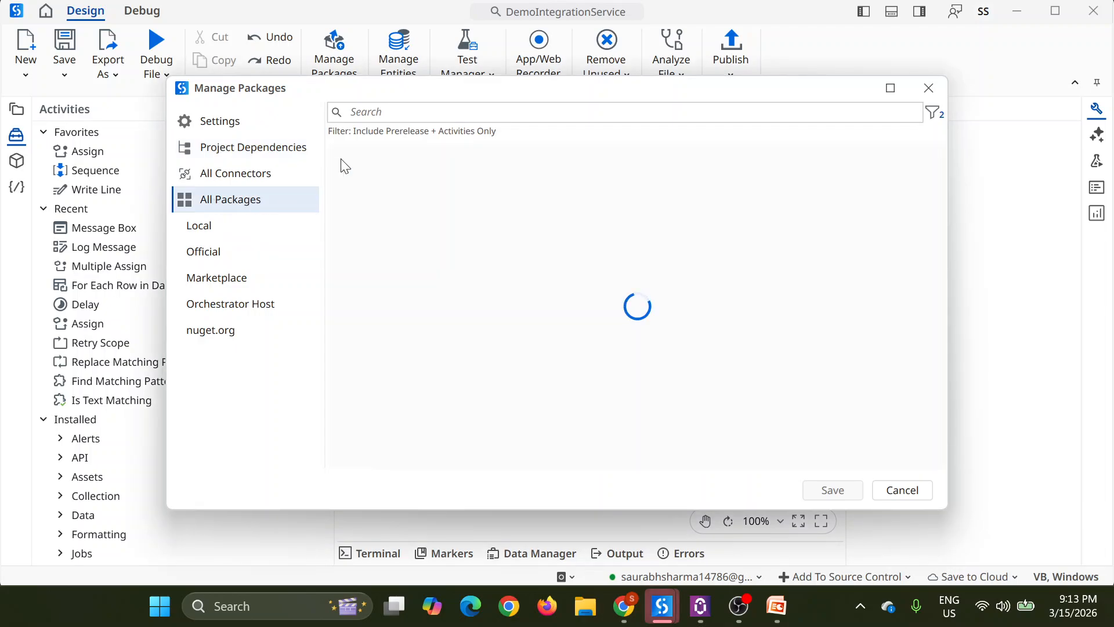
left_click(422, 115)
type("Ui")
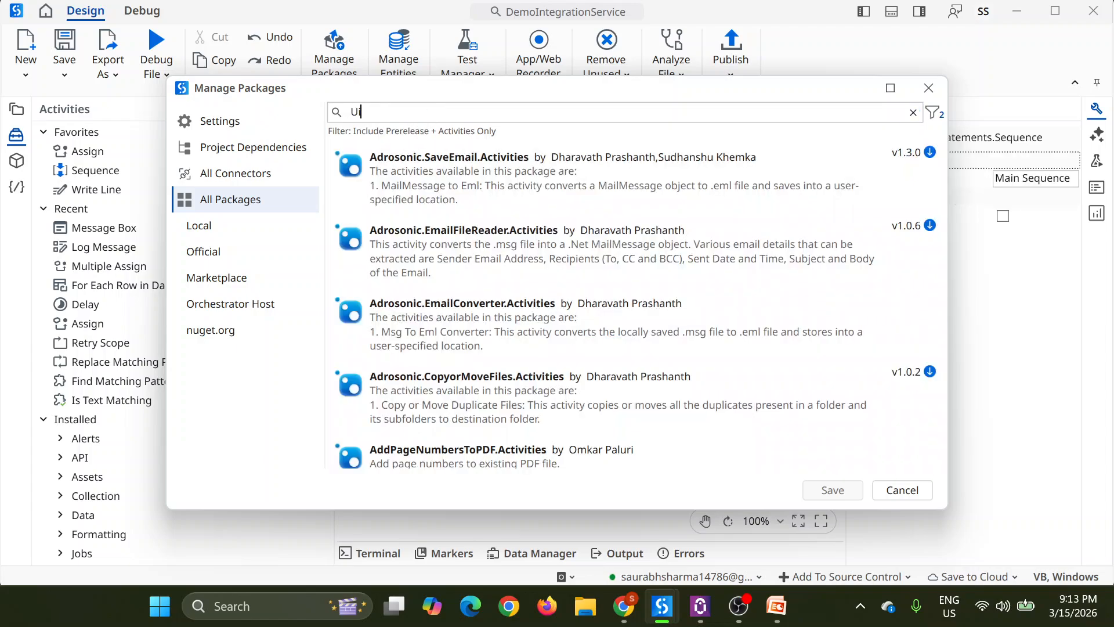
type("path.")
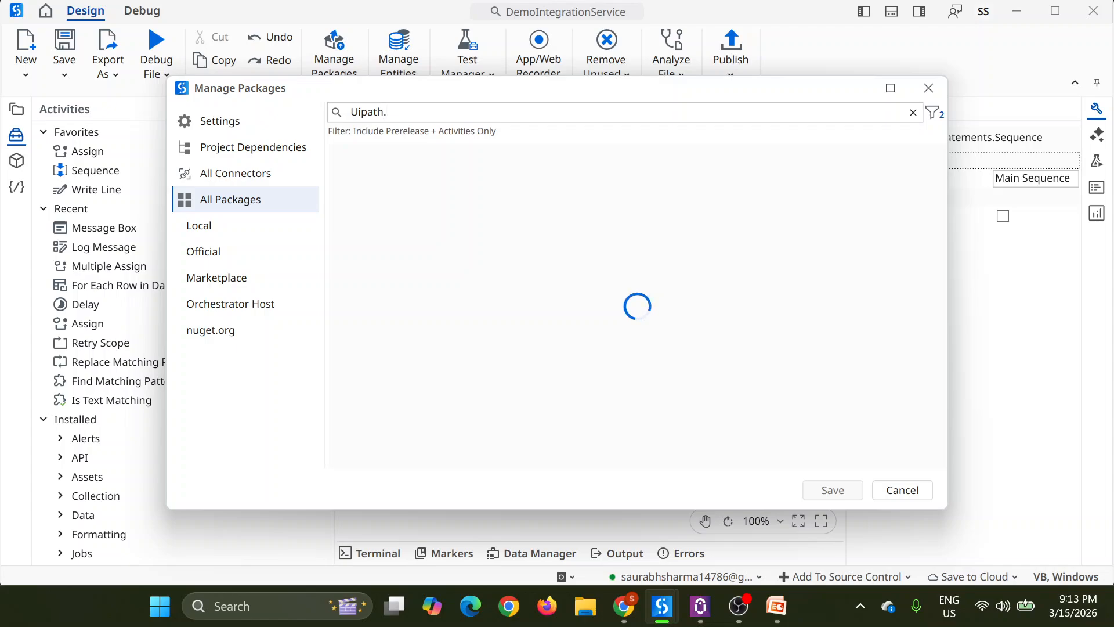
type("gsuit")
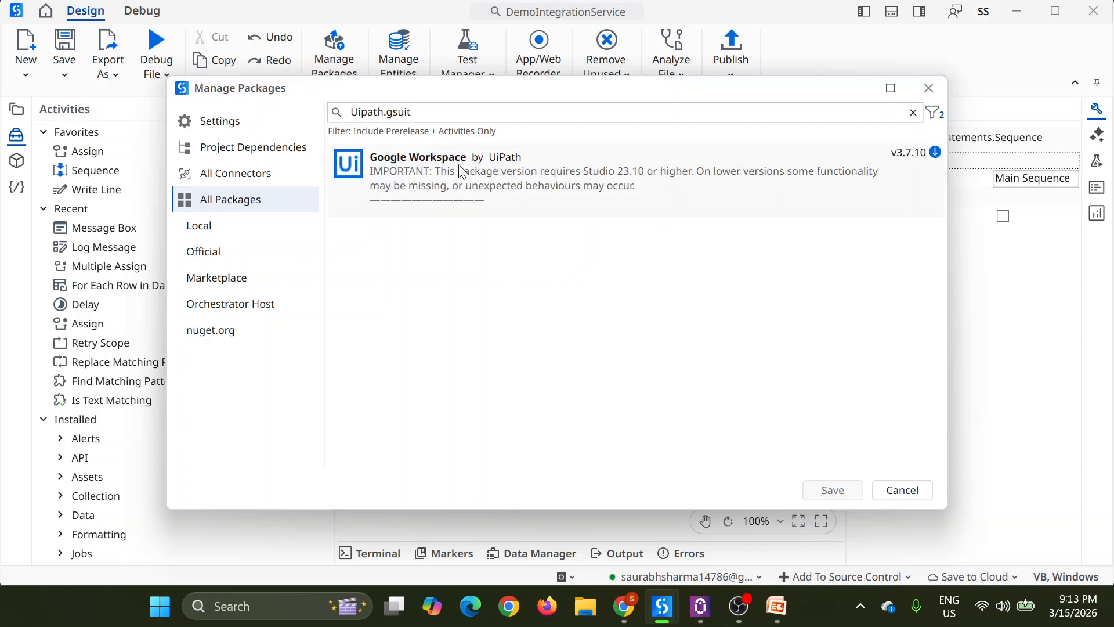
left_click(463, 172)
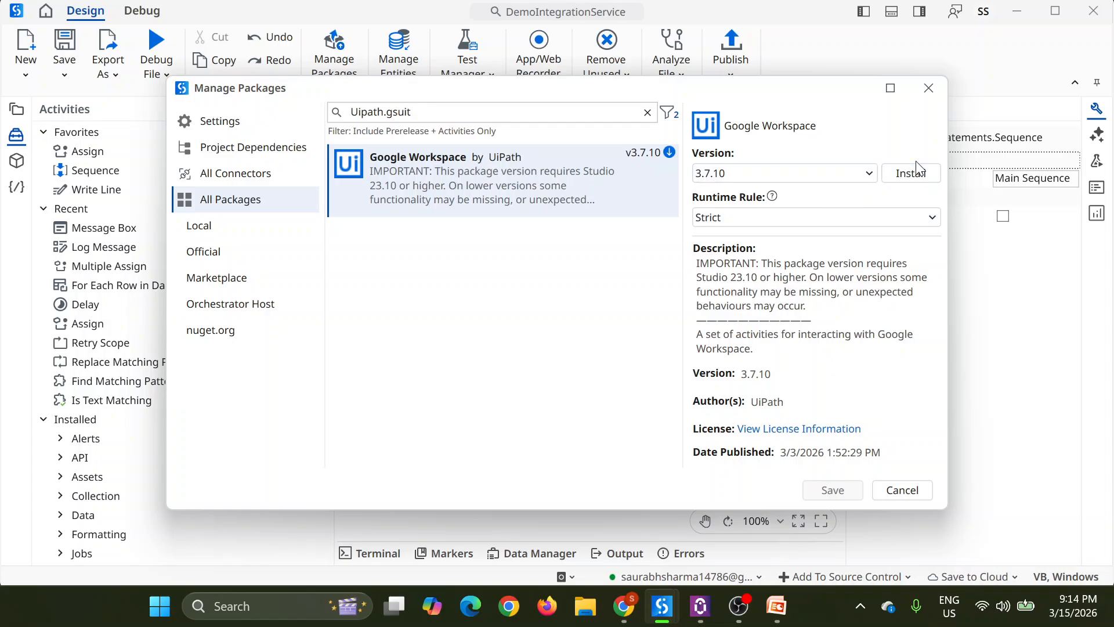
left_click(908, 173)
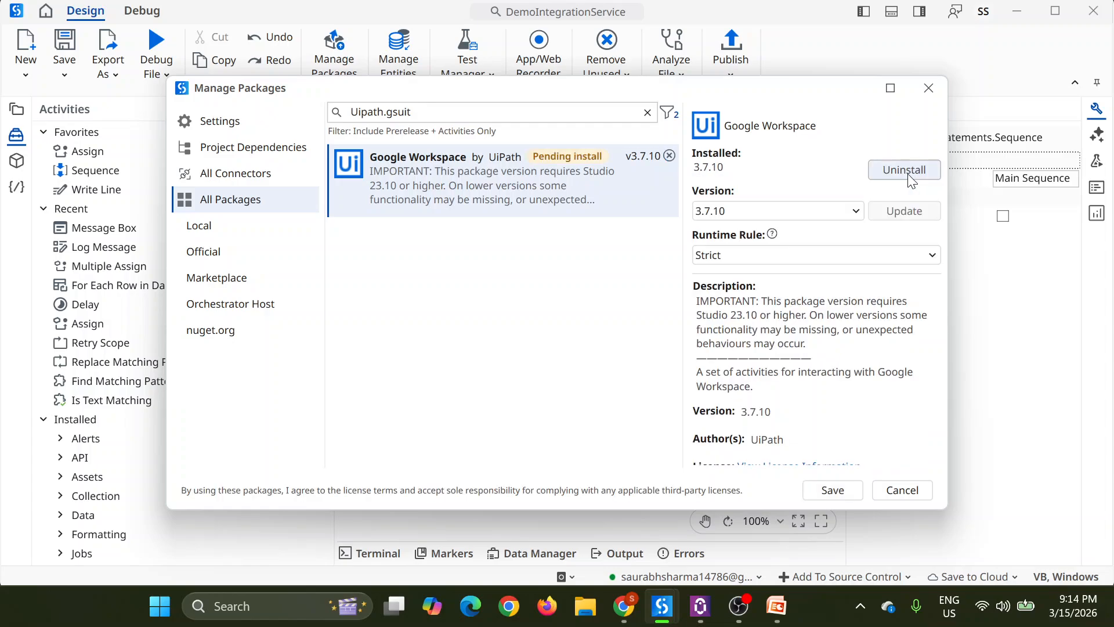
left_click(827, 490)
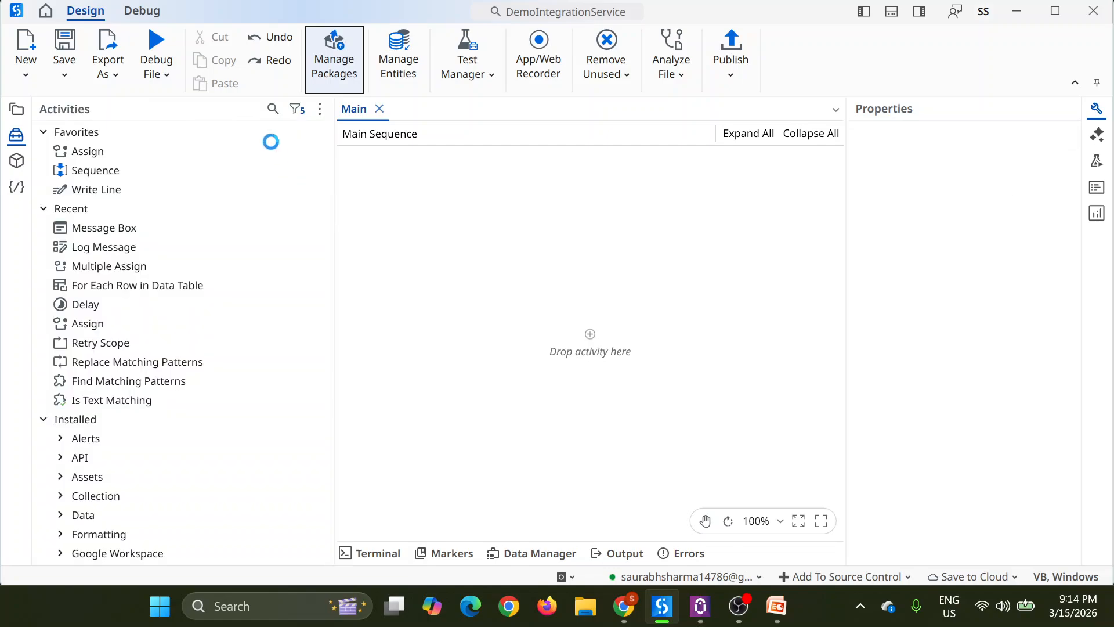
Step: Find the Gmail activities, add Get Email List to the Main Sequence, and set the Orchestrator folder to Shared
left_click(259, 112)
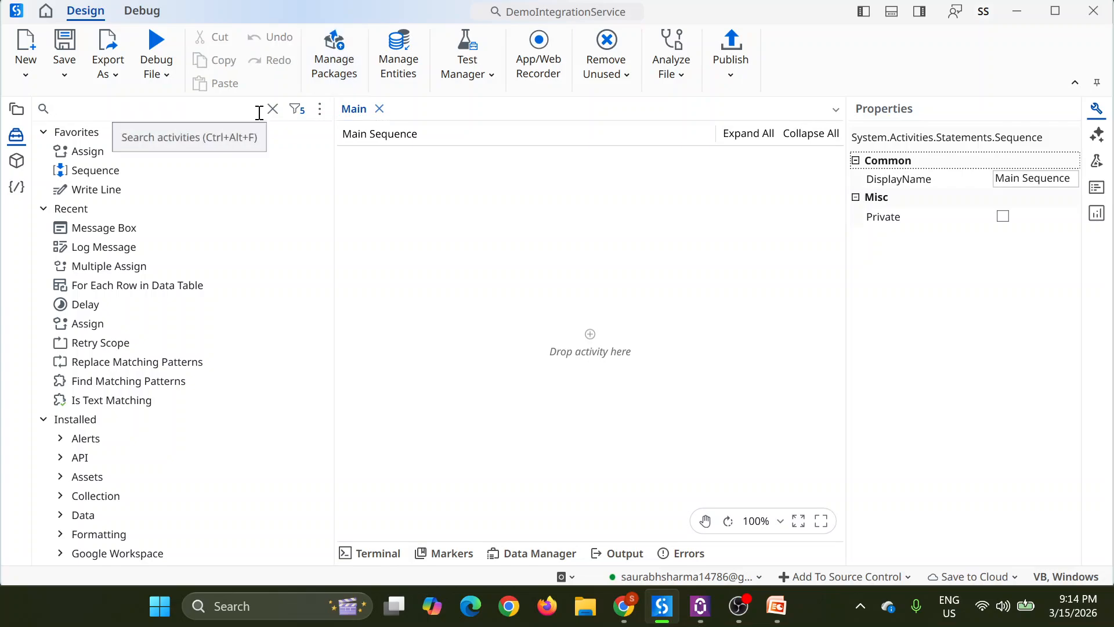
type("g")
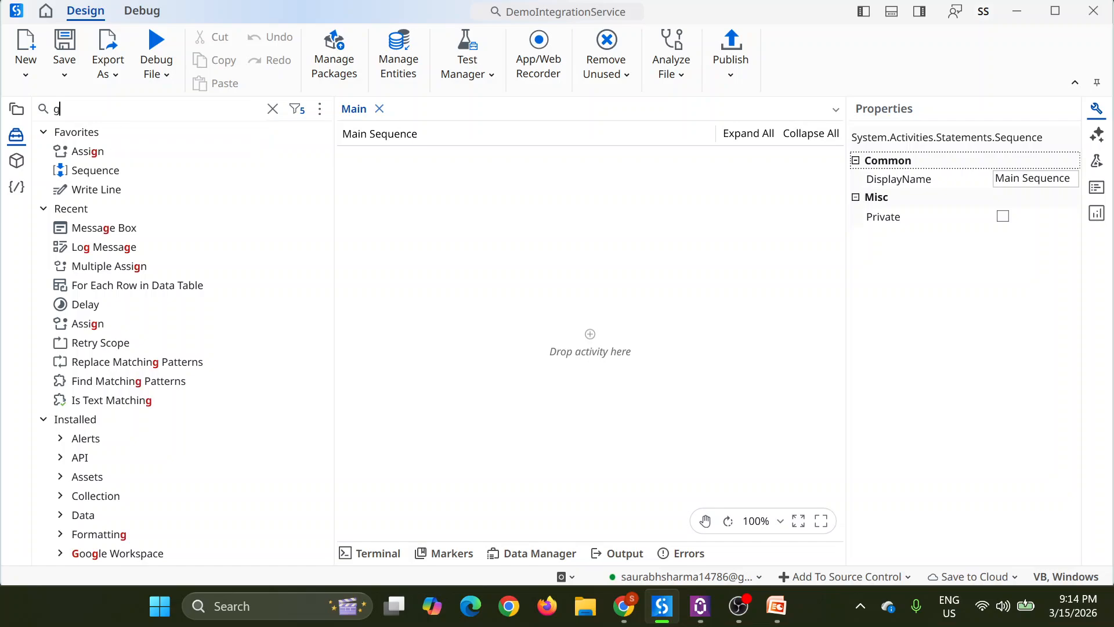
type("mail")
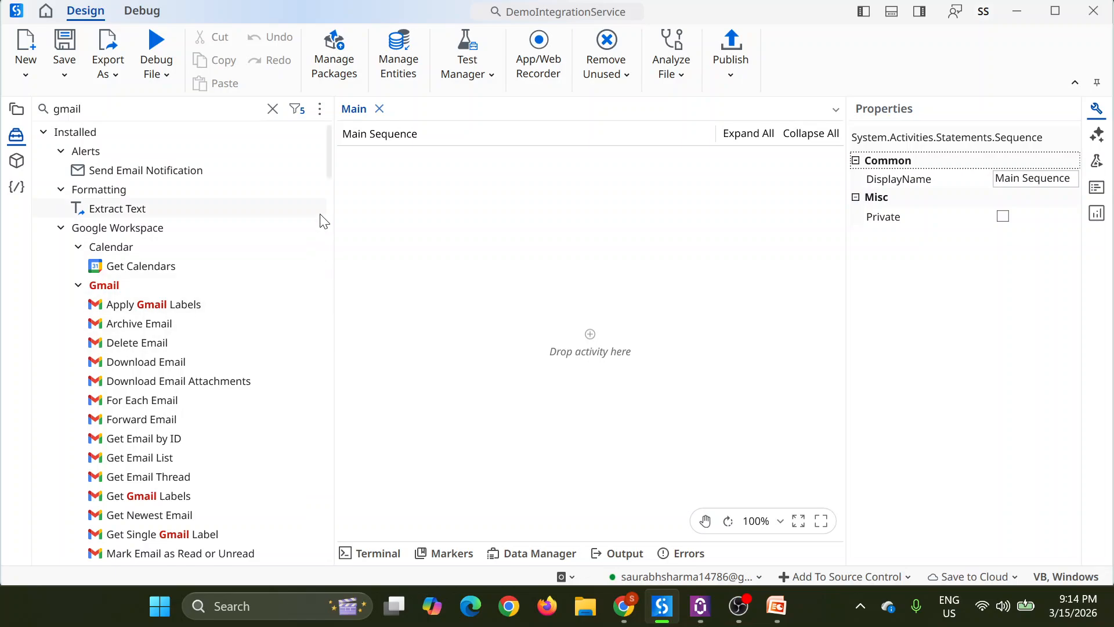
left_click_drag(329, 172, 330, 210)
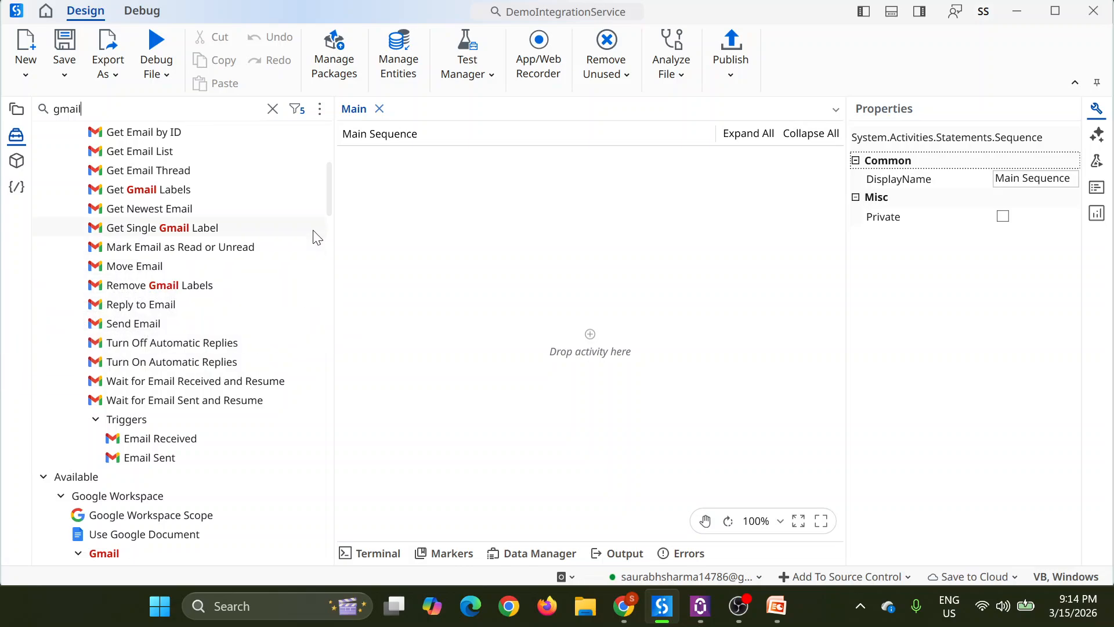
left_click(166, 154)
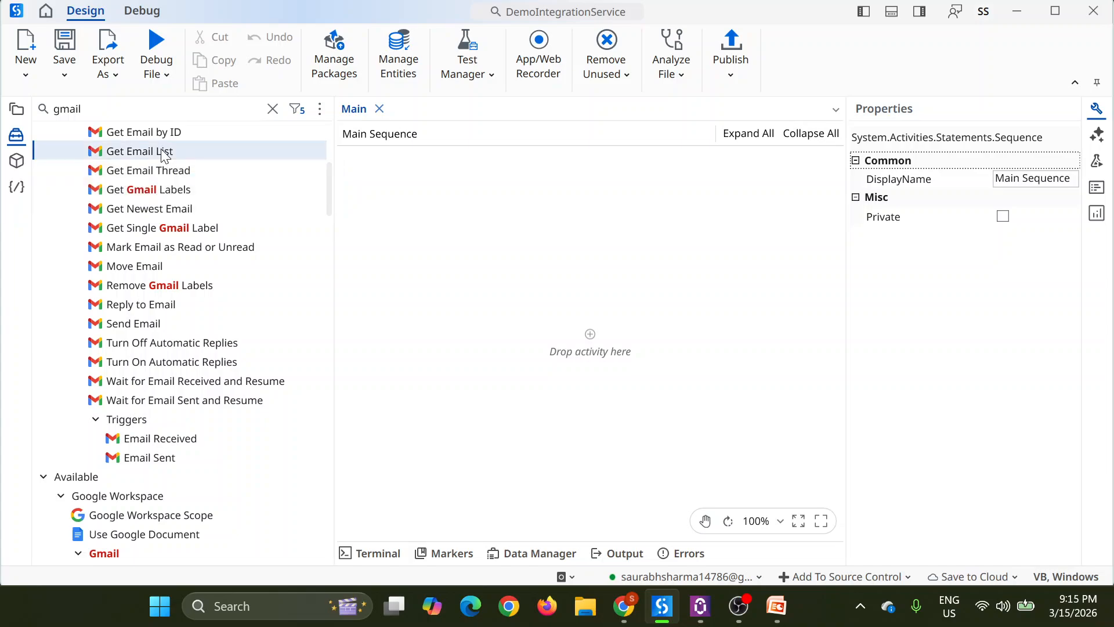
left_click_drag(163, 152, 586, 344)
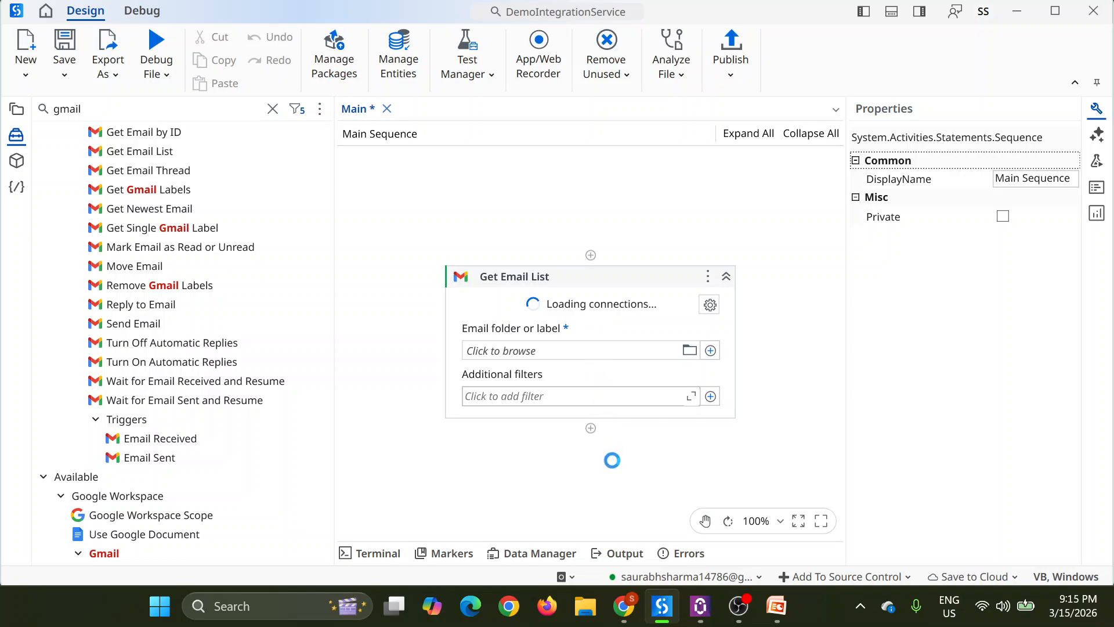
left_click(656, 576)
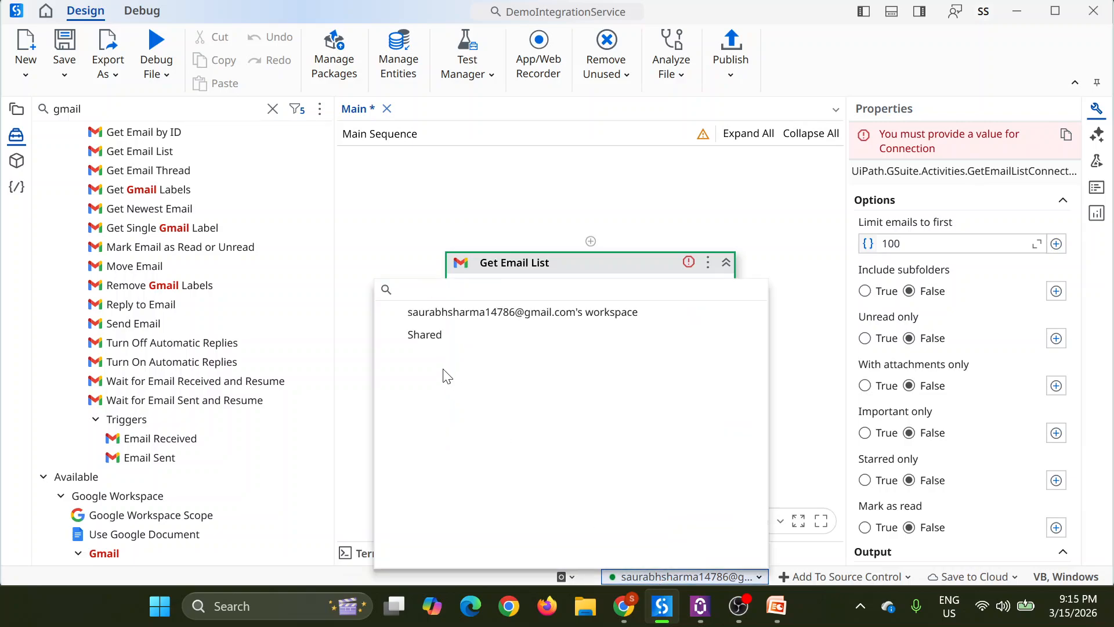
left_click(419, 335)
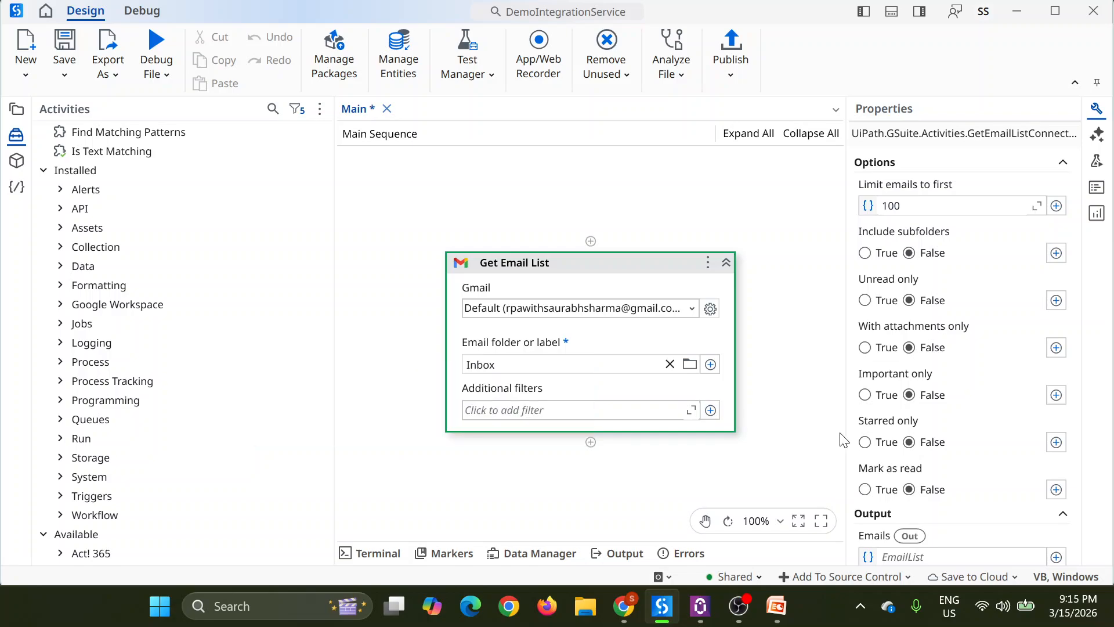
Step: Create a variable named EmailList for the Emails output of Get Email List
scroll(997, 497, "down", 1)
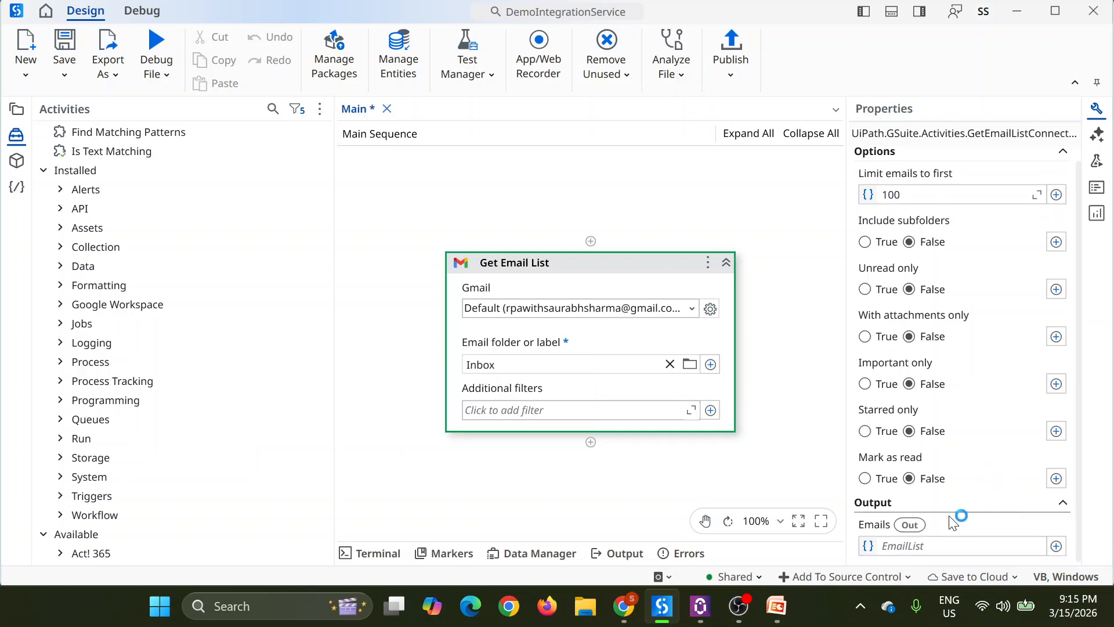
left_click(907, 545)
type("Email")
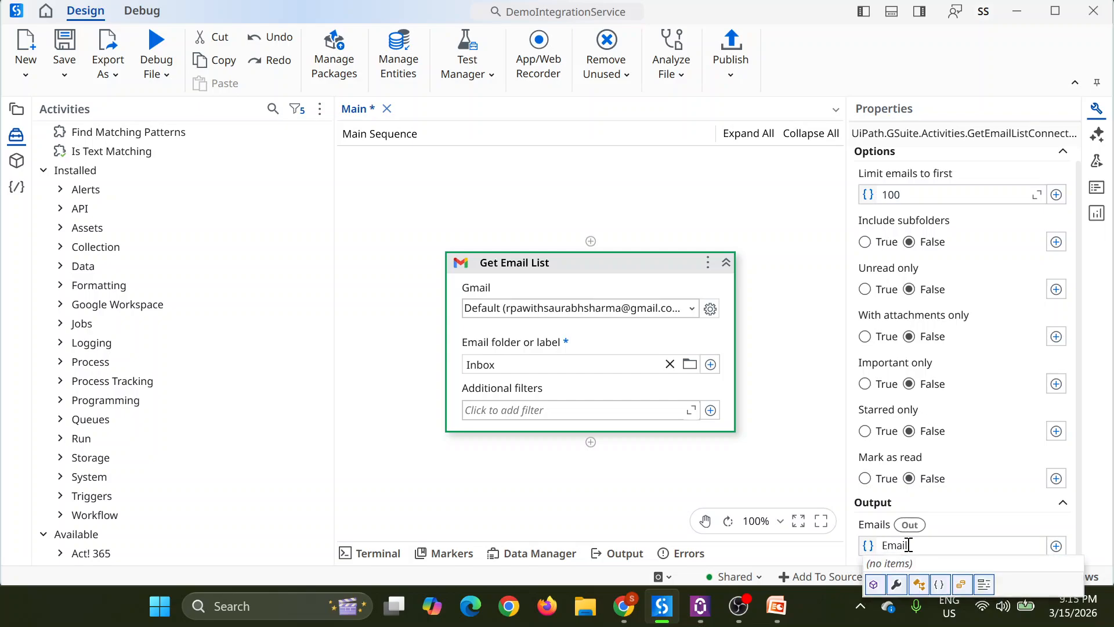
type("List")
key("ctrl+a")
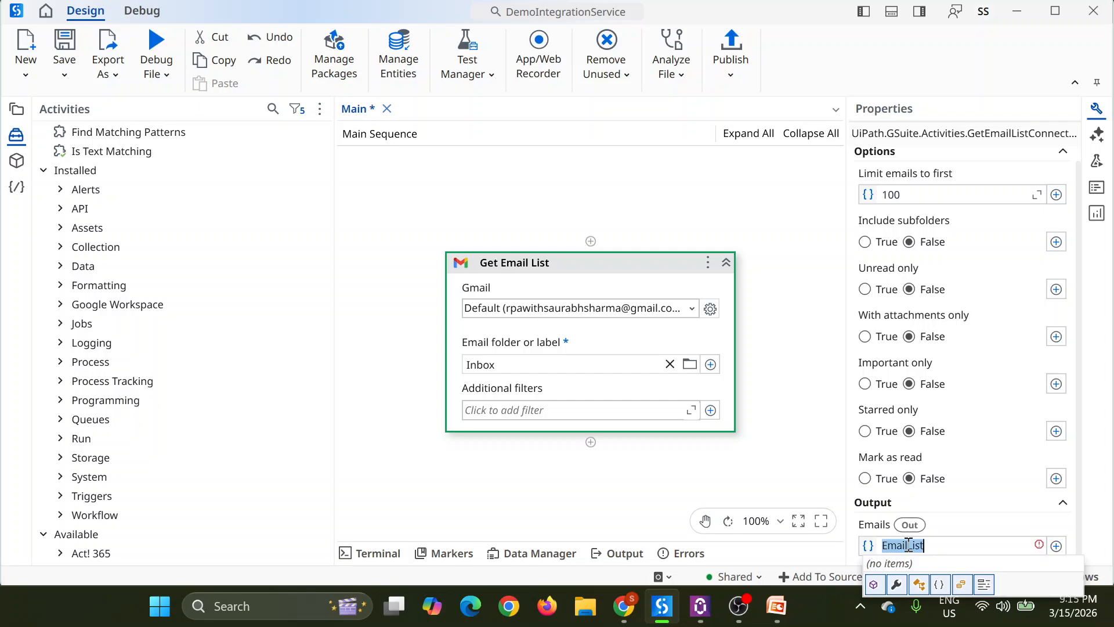
key("BackSpace")
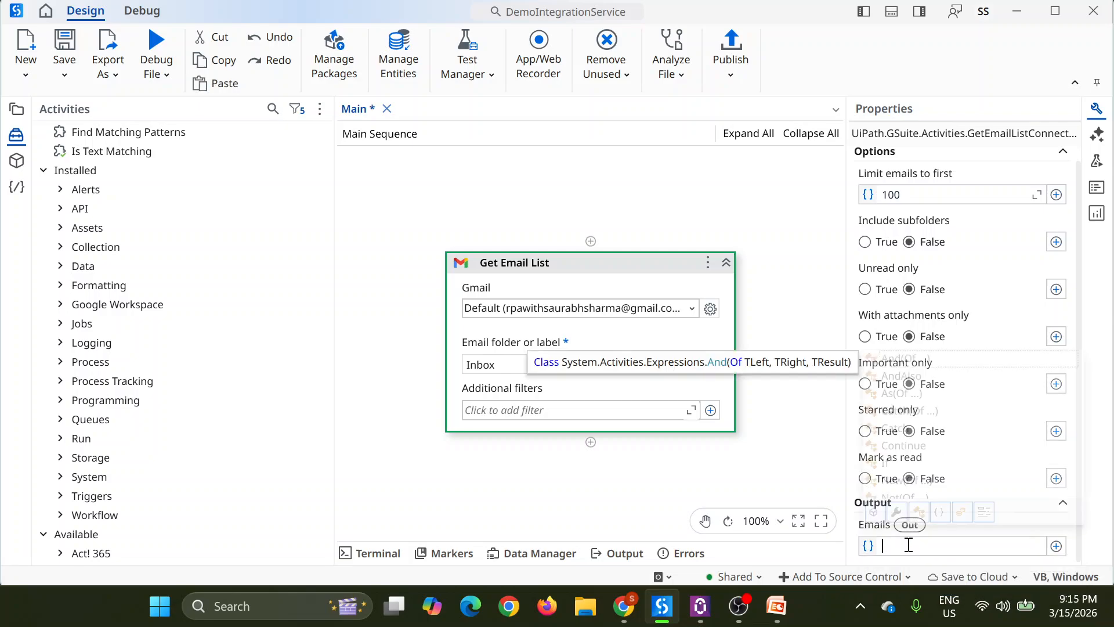
type("Emai")
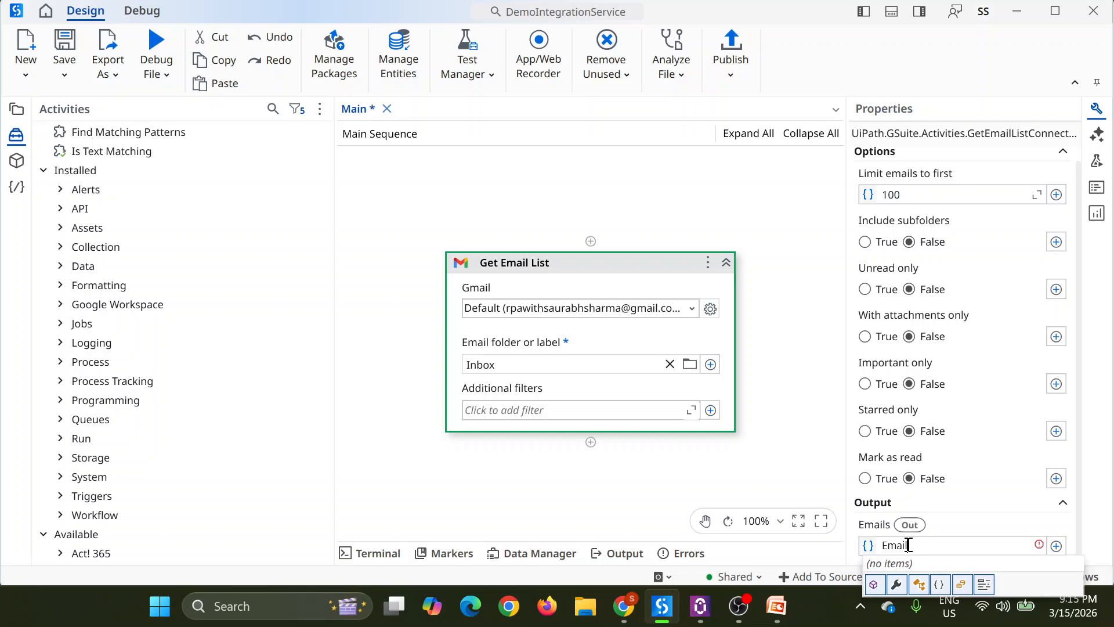
type("lList")
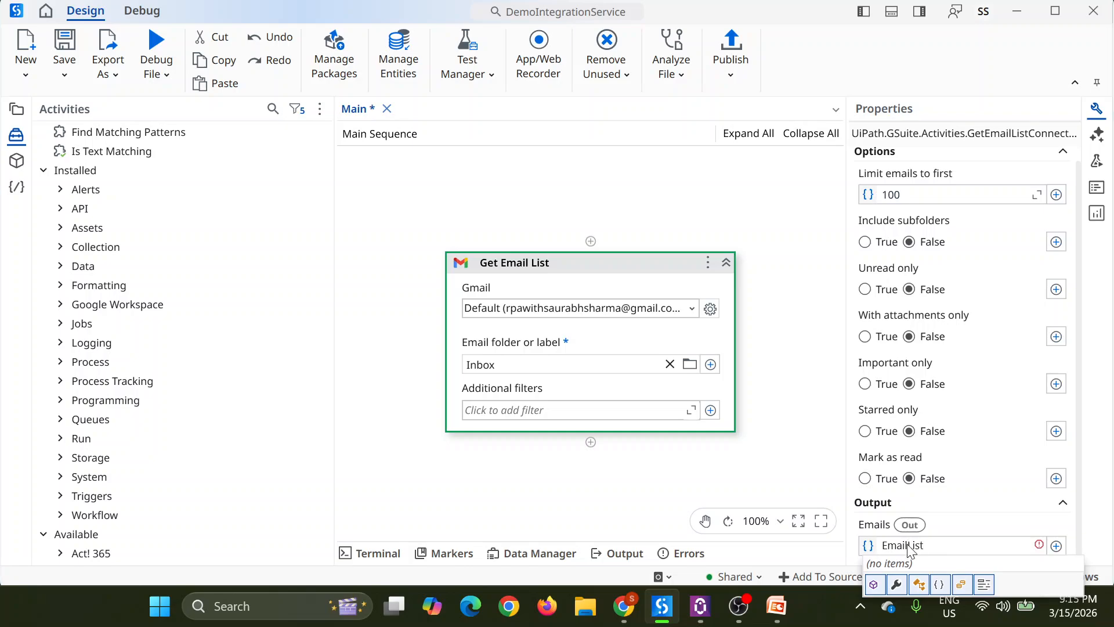
key("ctrl+k")
type("EmailList")
key("Return")
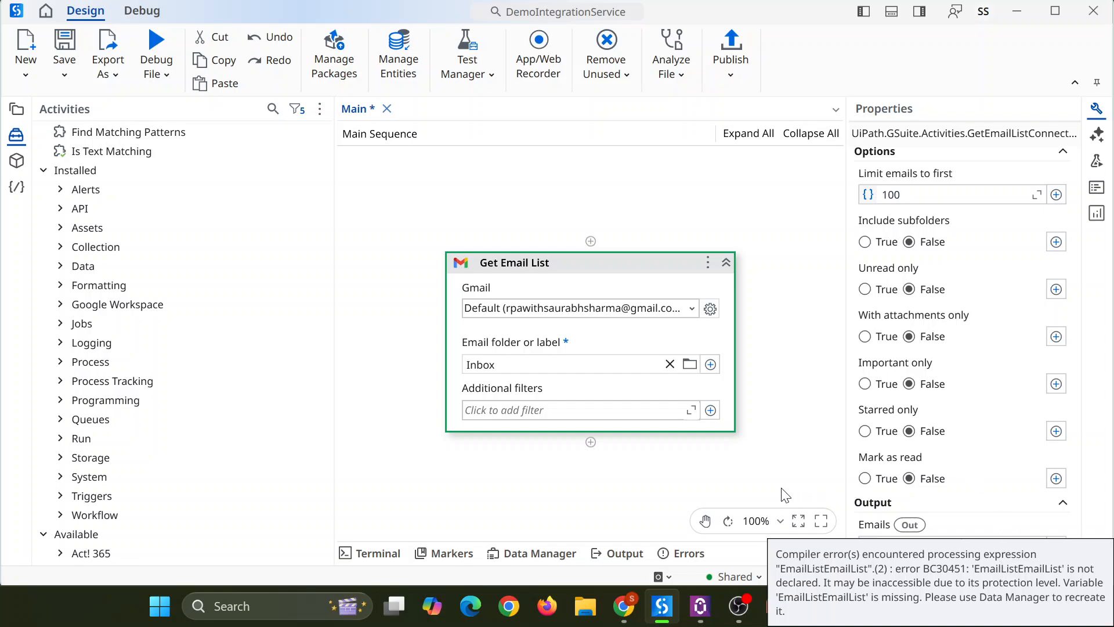
Step: Remove the duplicated text from the Emails output so that it reads EmailList
key("BackSpace")
key("BackSpace")
key("BackSpace")
key("BackSpace")
key("BackSpace")
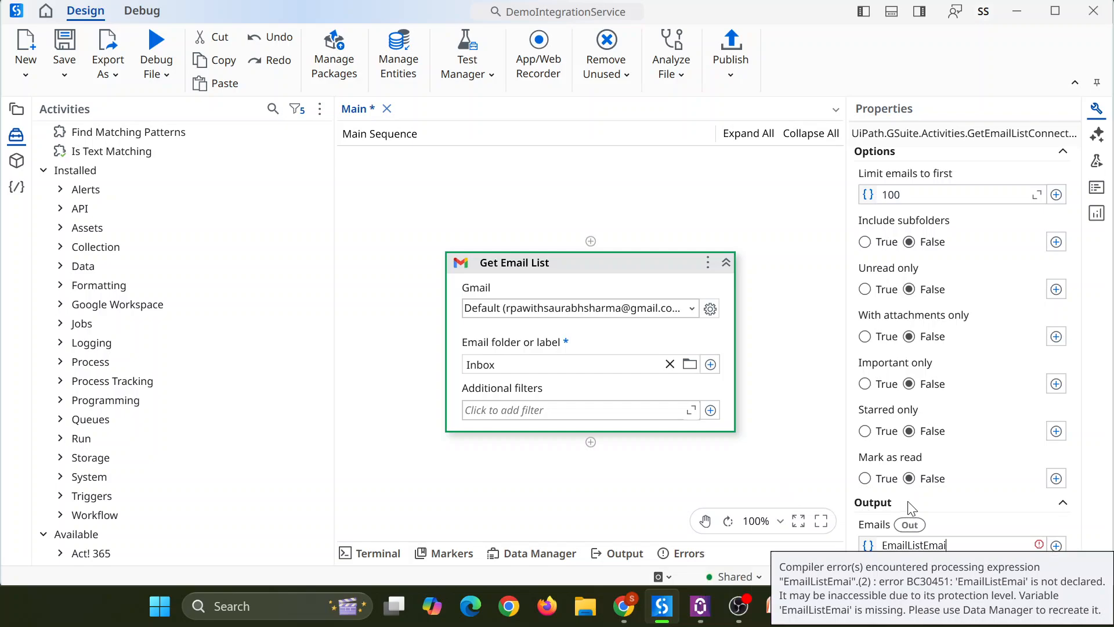
key("BackSpace")
key("BackSpace")
key("BackSpace")
key("BackSpace")
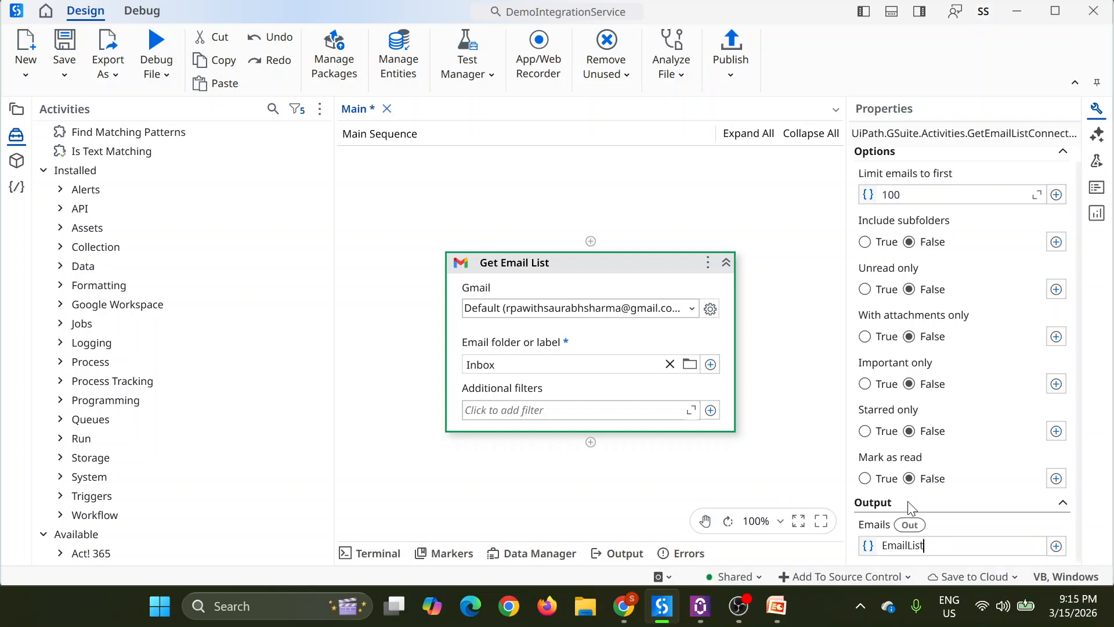
Step: Add a Message Box activity below Get Email List in the Main Sequence
left_click(591, 442)
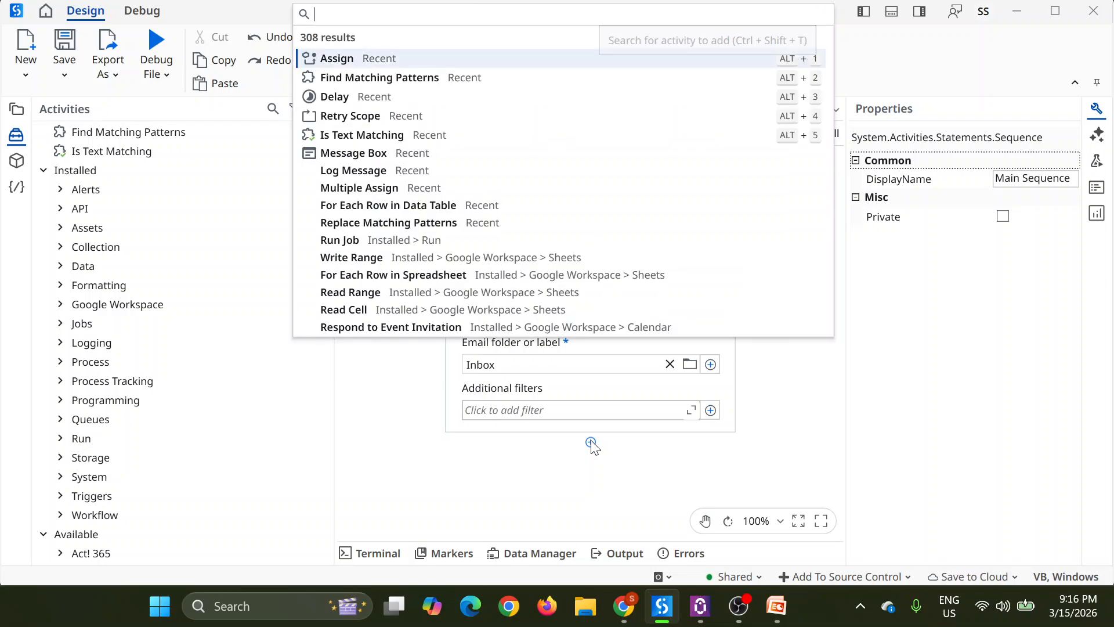
type("messa")
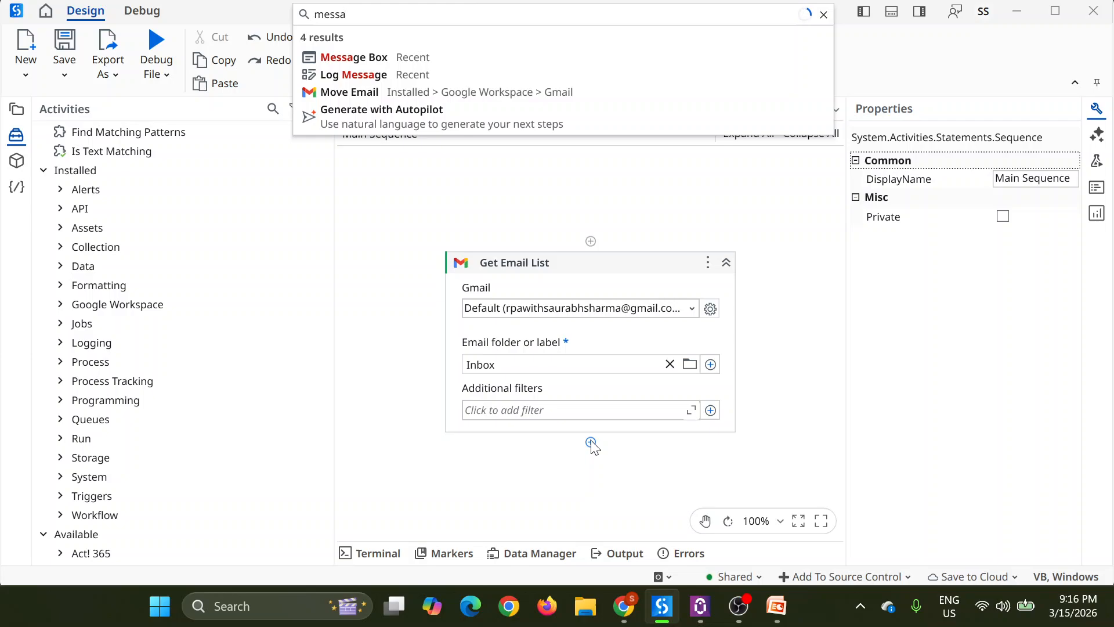
key("Escape")
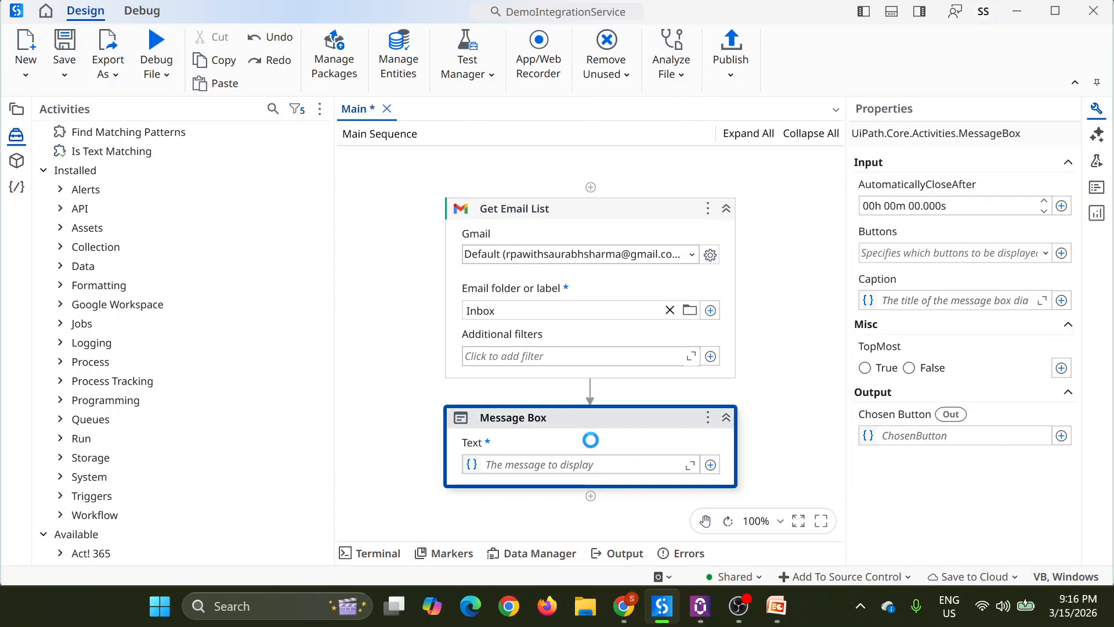
Step: Set the Message Box text to "Total count of Emails : "+EmailList.Count.ToString
left_click(625, 462)
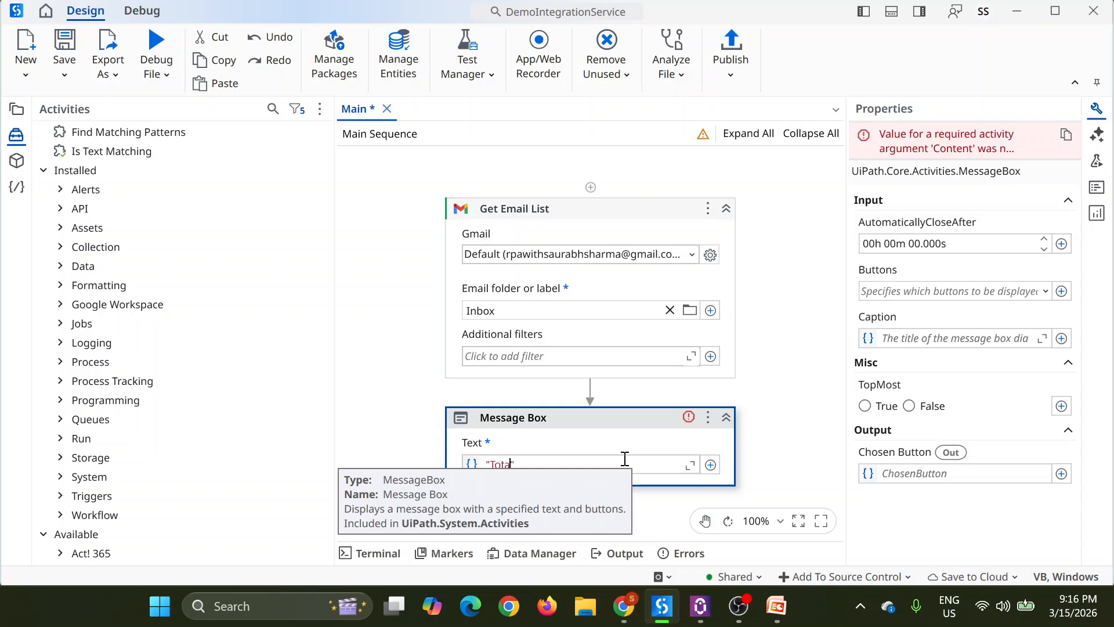
type("\"Total count of Emails :")
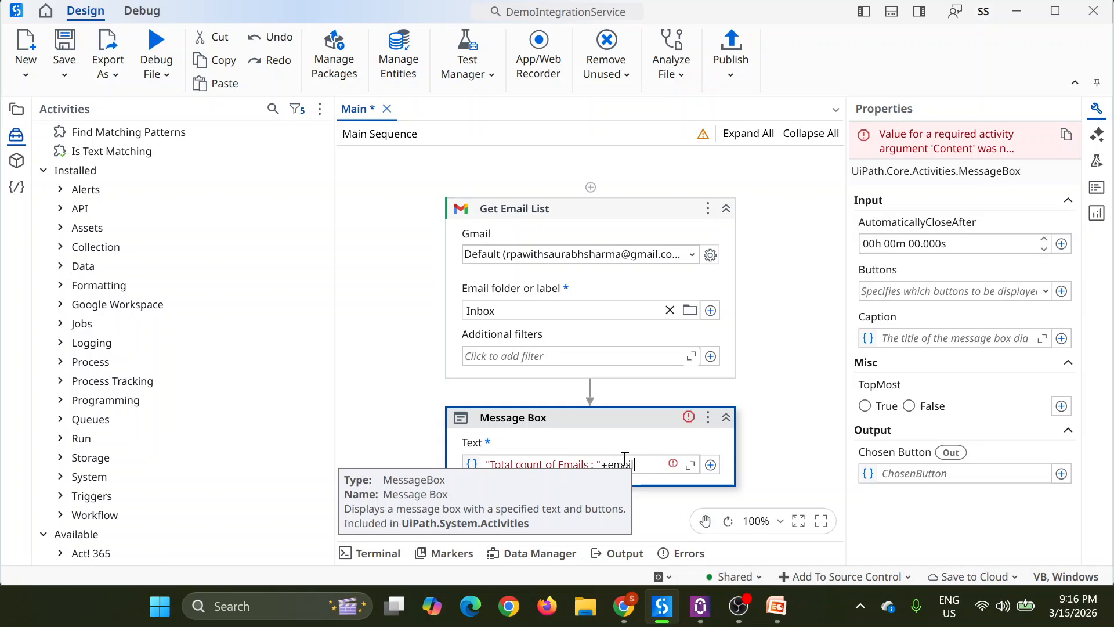
key("Tab")
type(".coun")
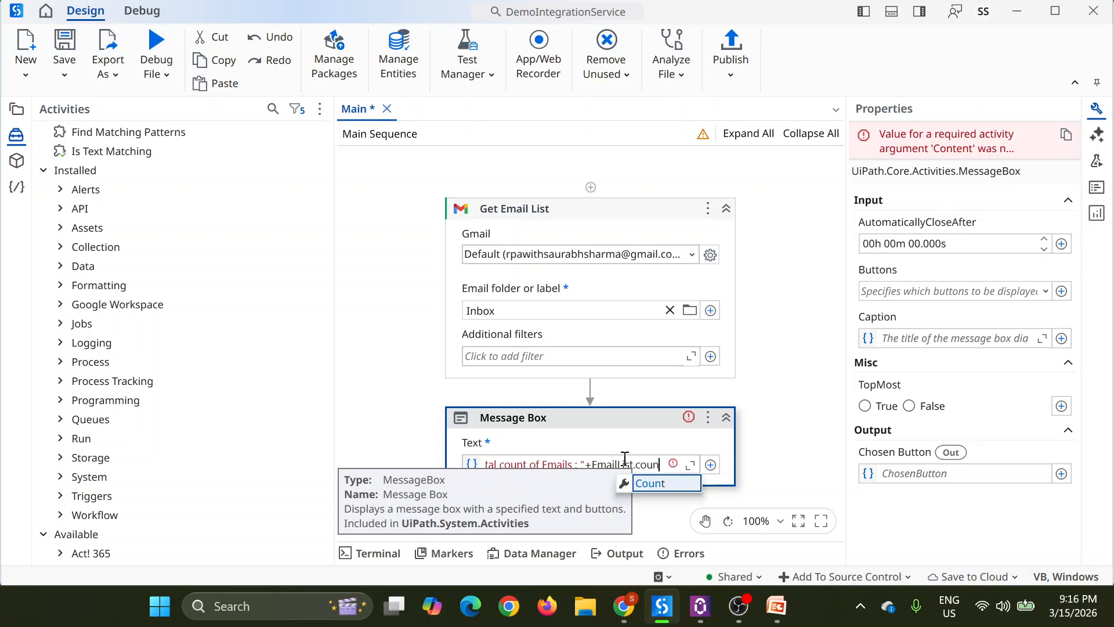
key("Tab")
type(".tos")
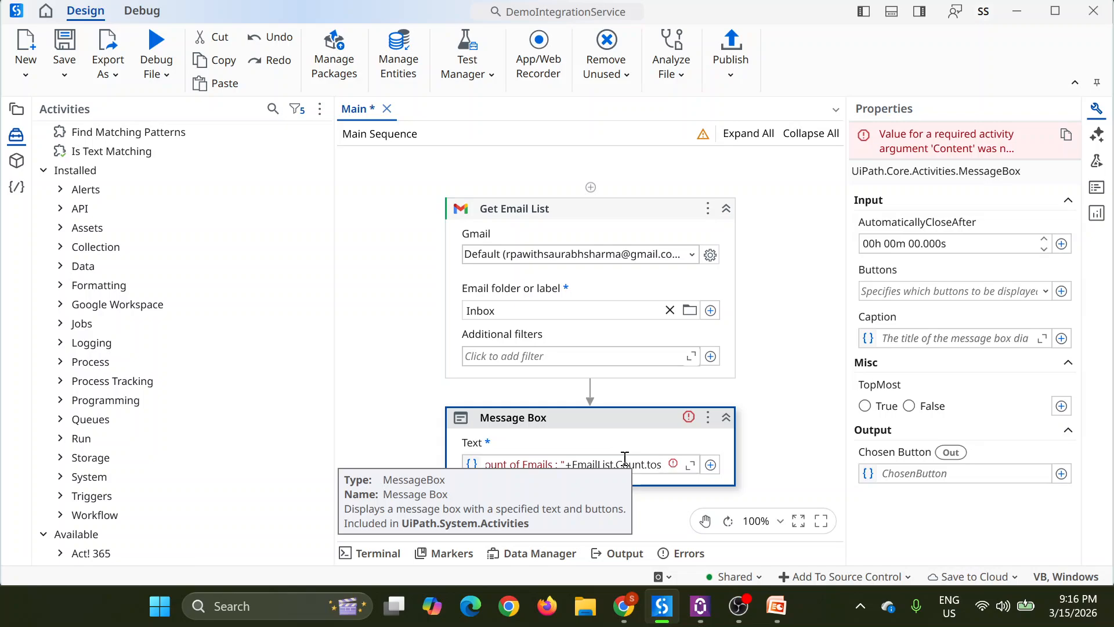
key("Tab")
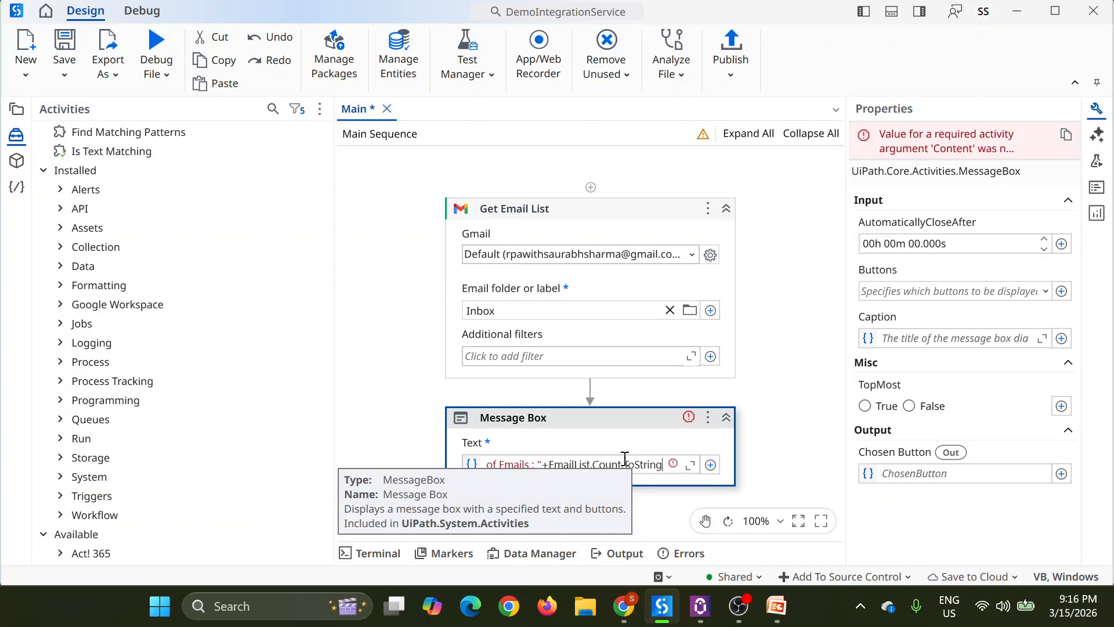
left_click(608, 438)
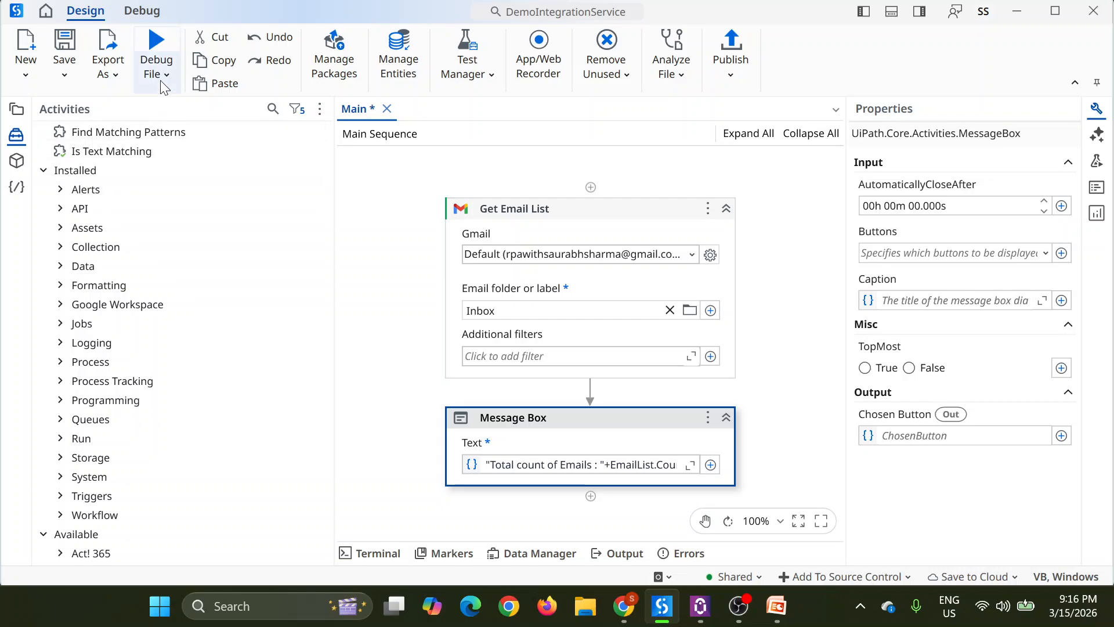
Step: Debug the Main workflow, dismiss the Assistant notification, and acknowledge the resulting message box
left_click(154, 38)
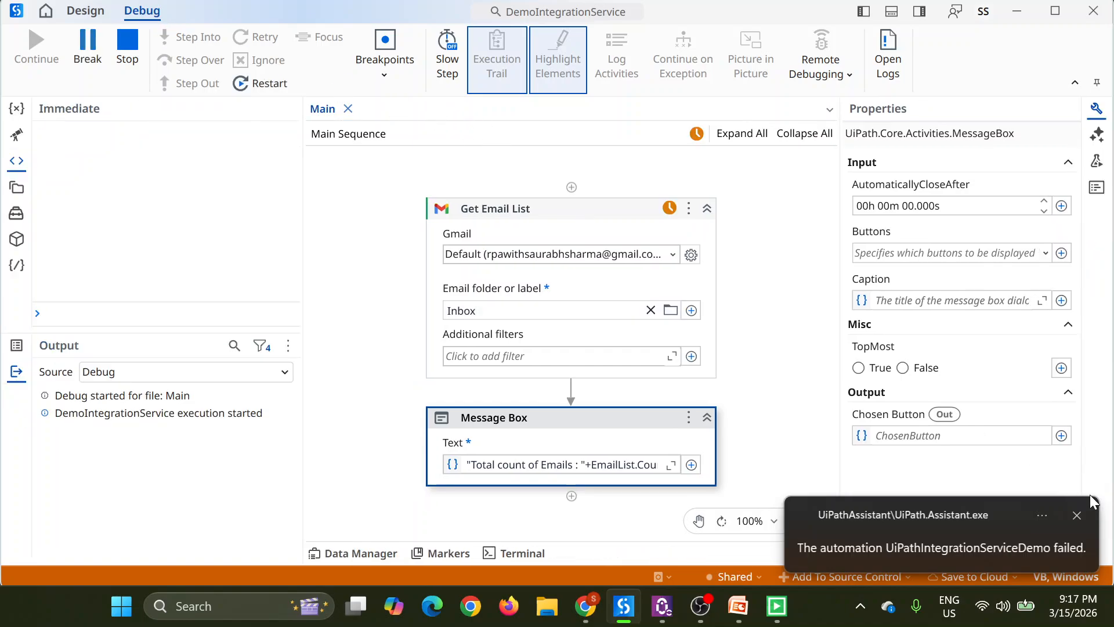
left_click(1077, 517)
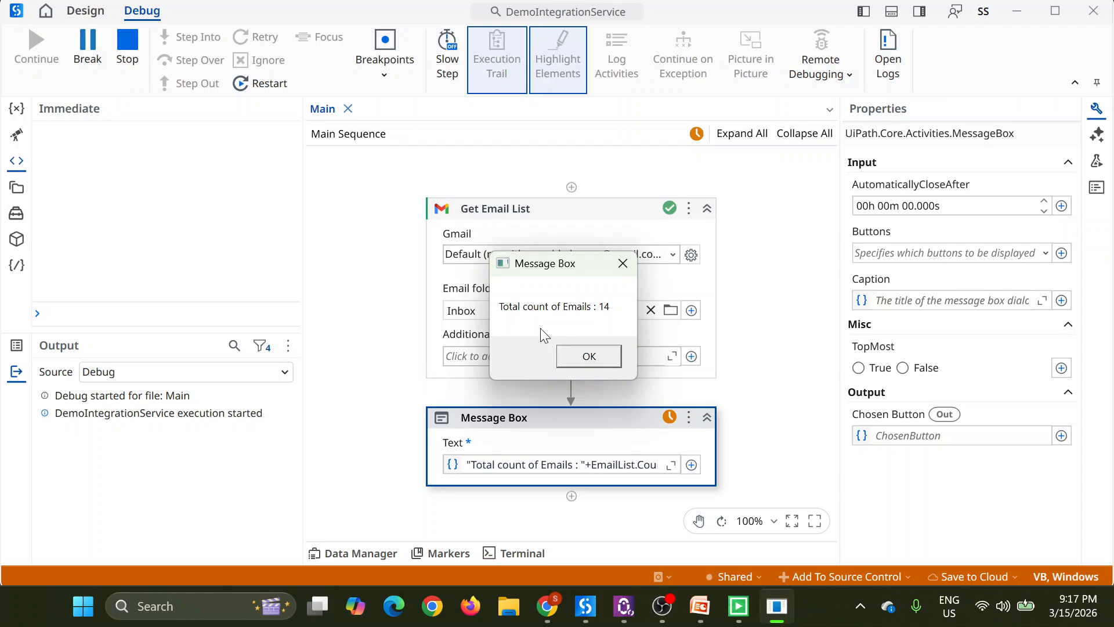
left_click(590, 357)
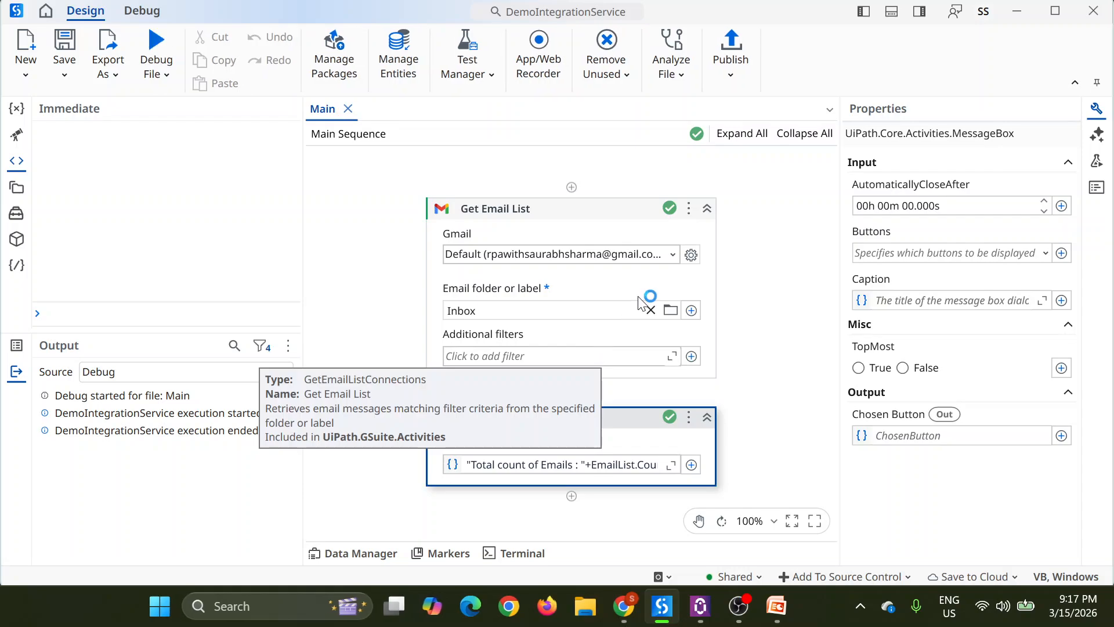
Step: Publish the DemoIntegrationService project as version 1.0.1, checking the publish options first
left_click(736, 43)
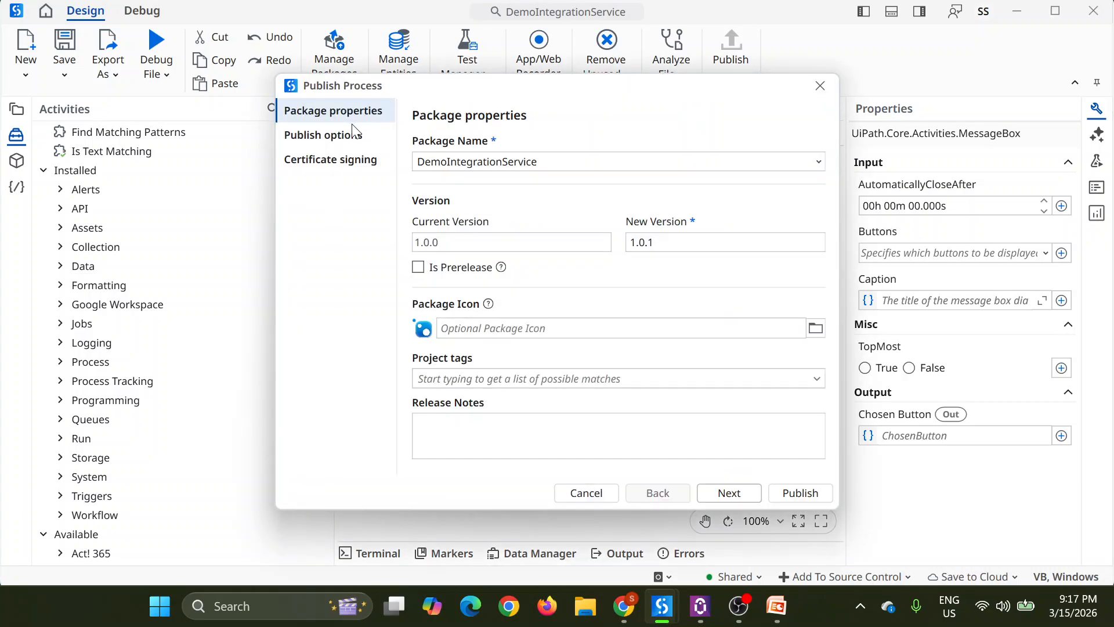
left_click(350, 137)
left_click(538, 164)
left_click(537, 164)
left_click(800, 492)
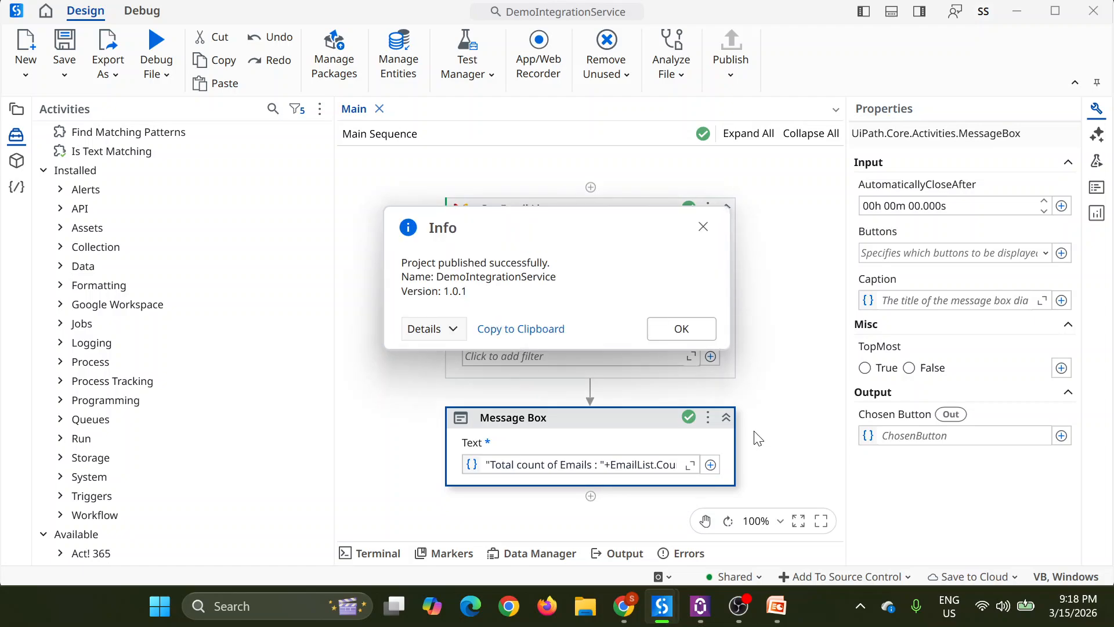
left_click(673, 335)
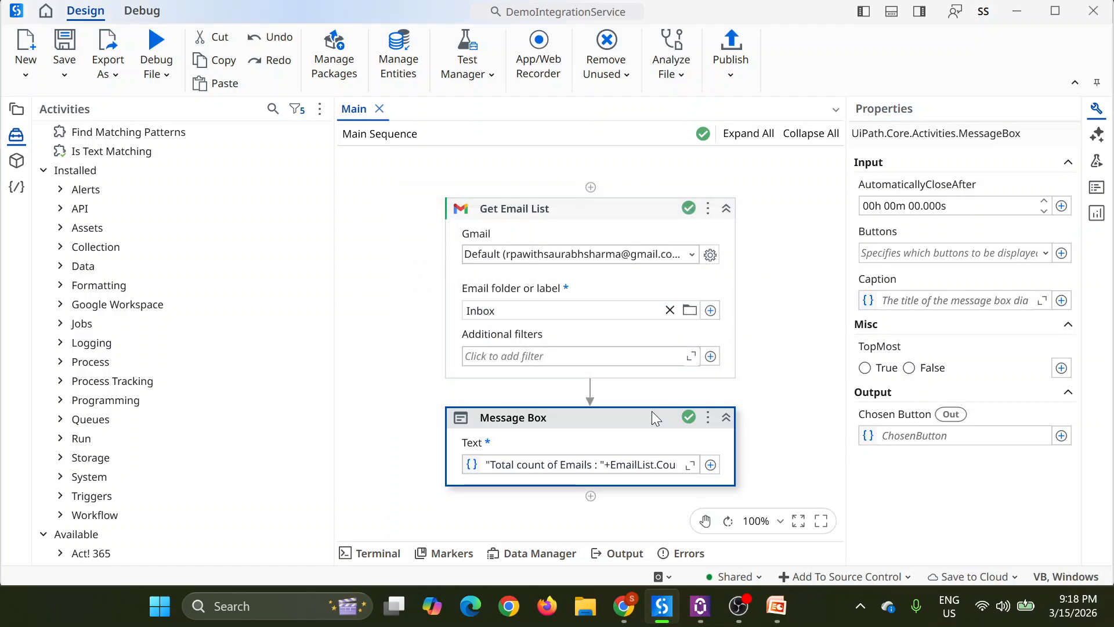
Step: Switch to Orchestrator in Chrome and begin adding a process to the Shared folder from the DemoIntegrationService package, version 1.0.1
left_click(624, 606)
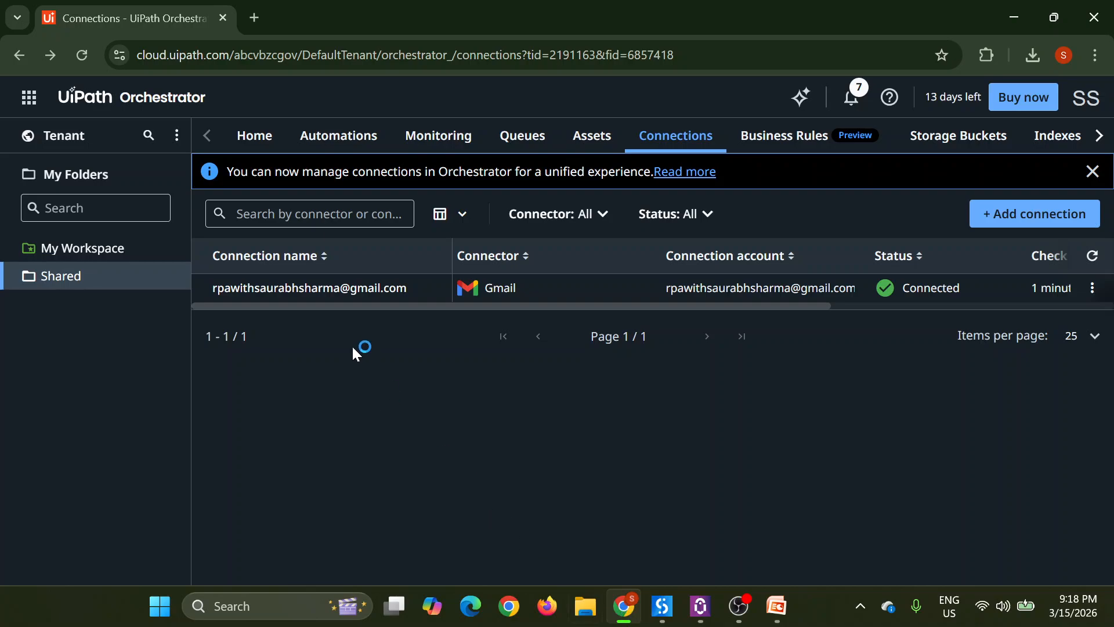
left_click(323, 151)
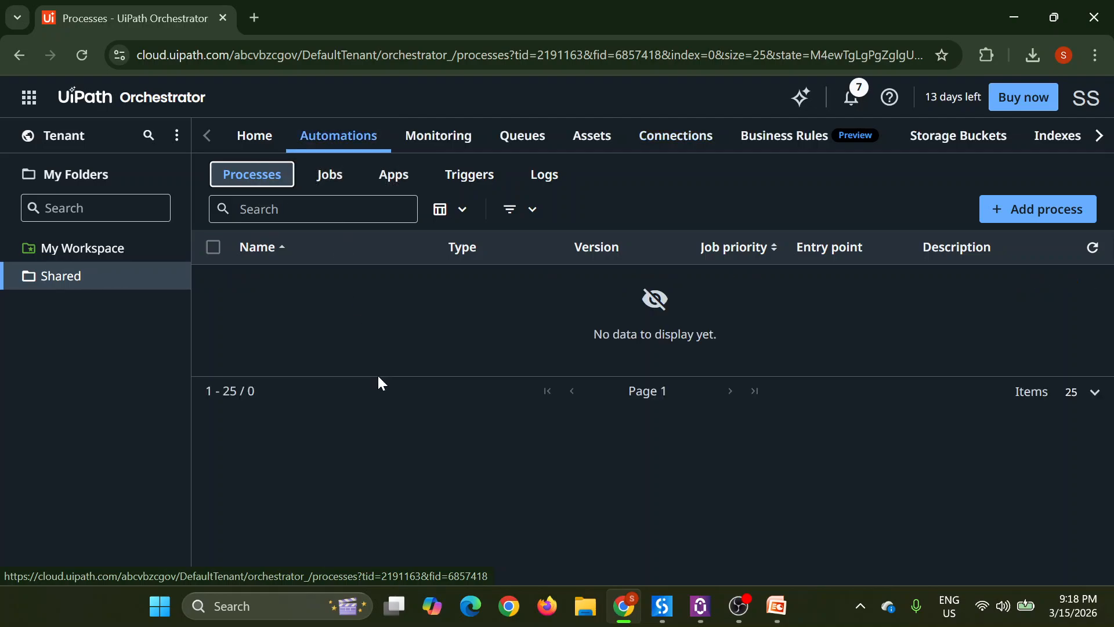
left_click(1022, 212)
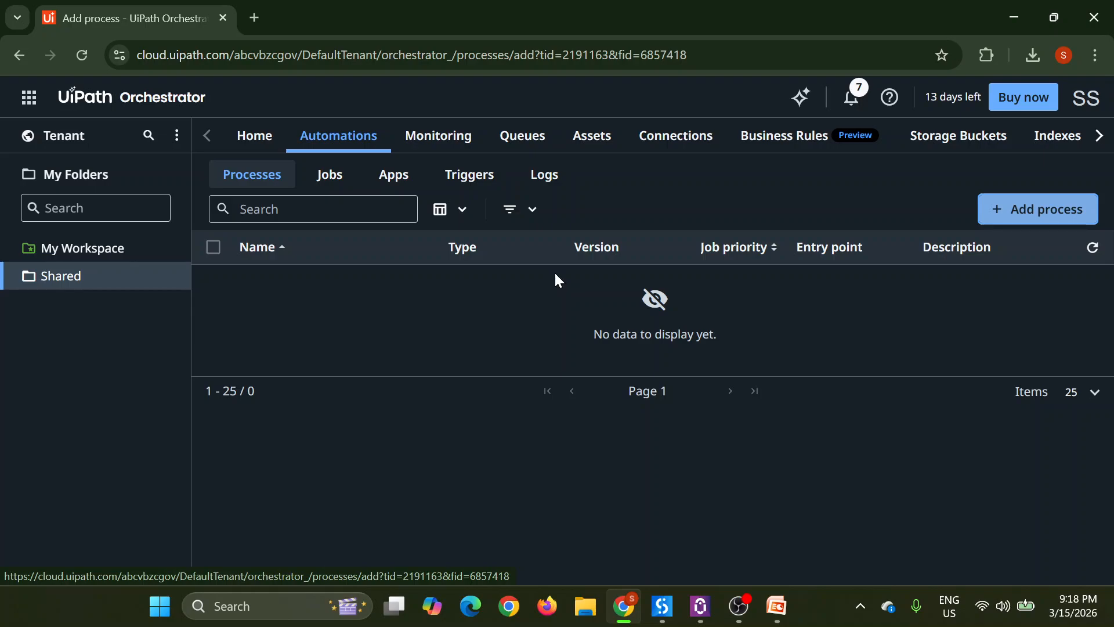
left_click(217, 335)
left_click(172, 381)
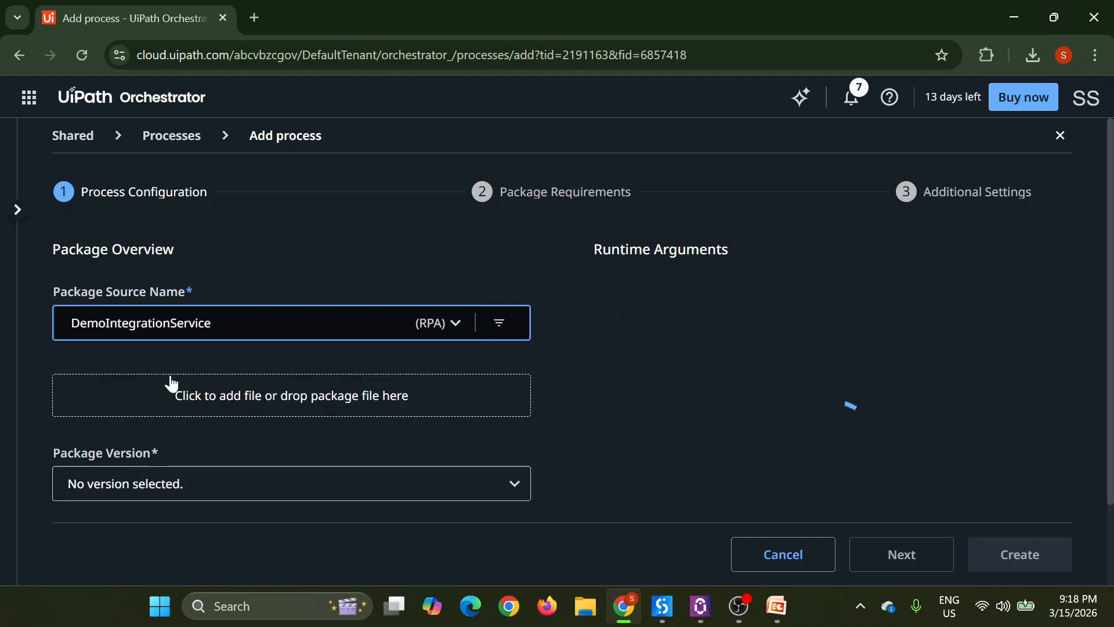
scroll(355, 448, "down", 3)
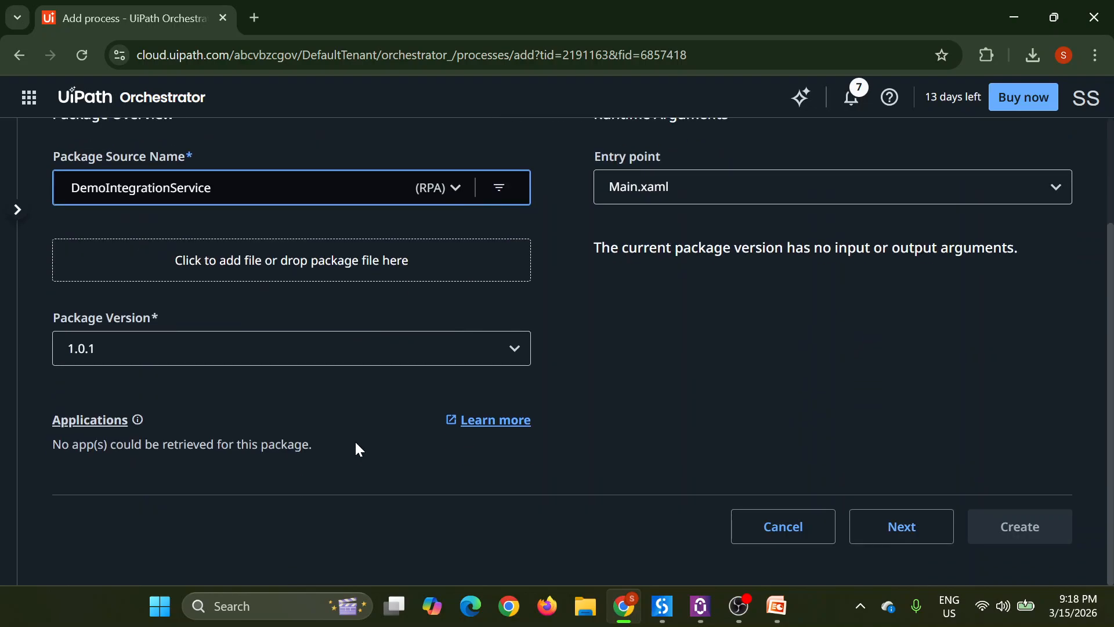
left_click(894, 530)
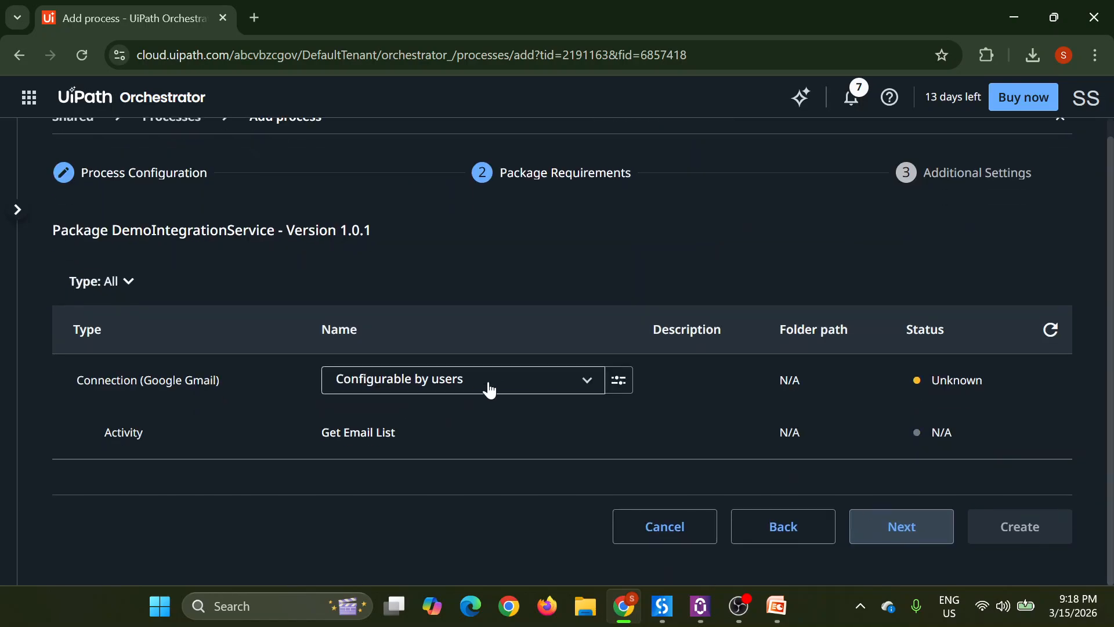
Step: Assign the default Gmail connection from the Shared folder to the package and set the Get Email List folder to Inbox
left_click(498, 381)
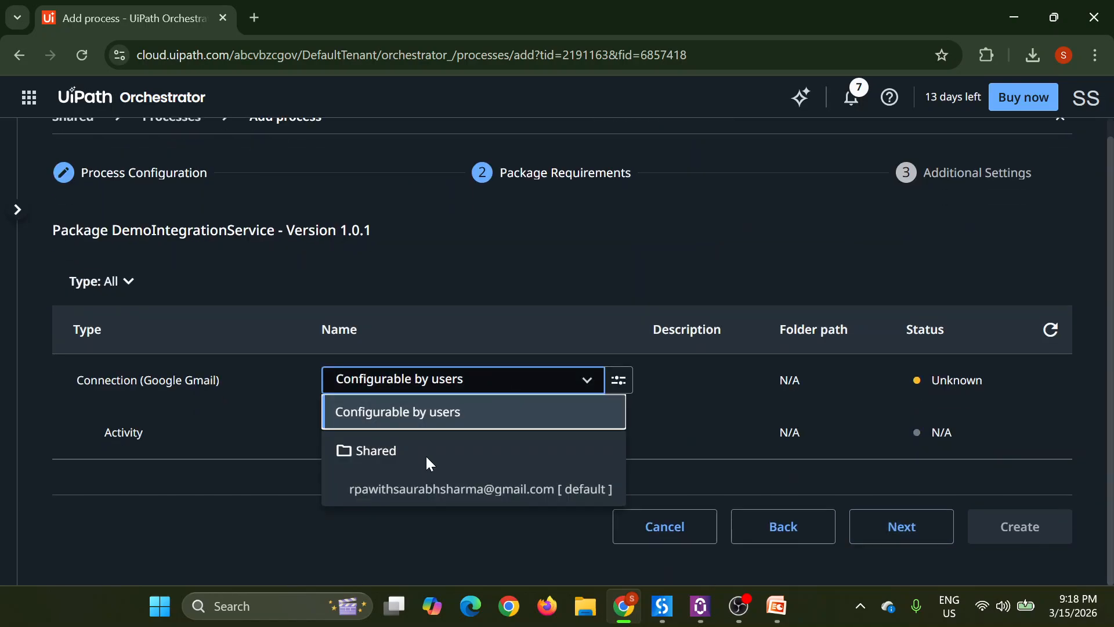
left_click(447, 489)
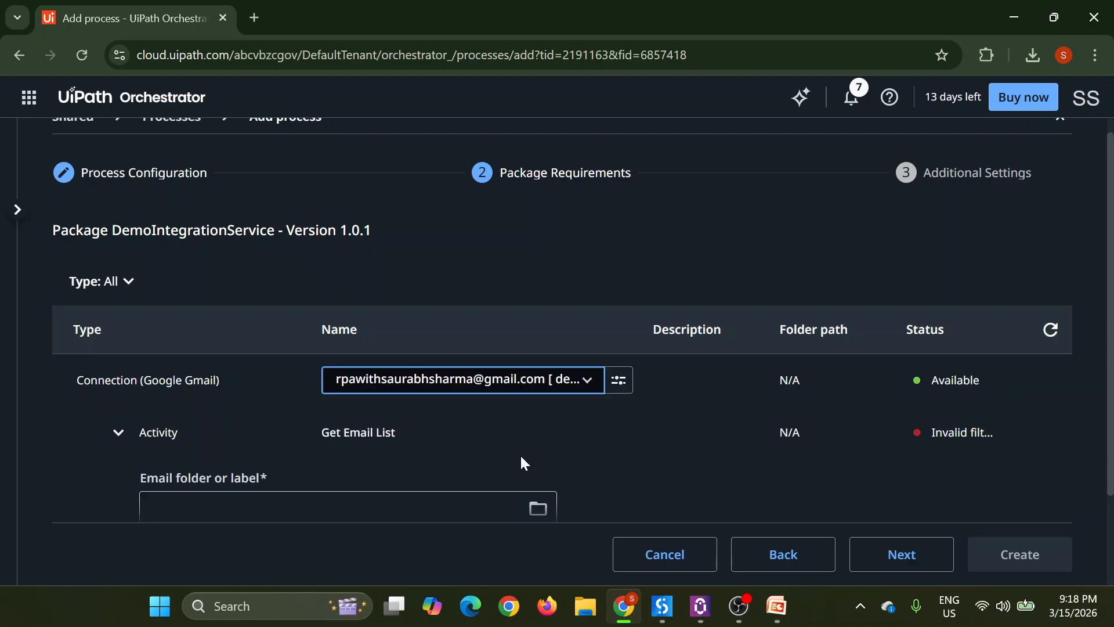
scroll(525, 462, "down", 2)
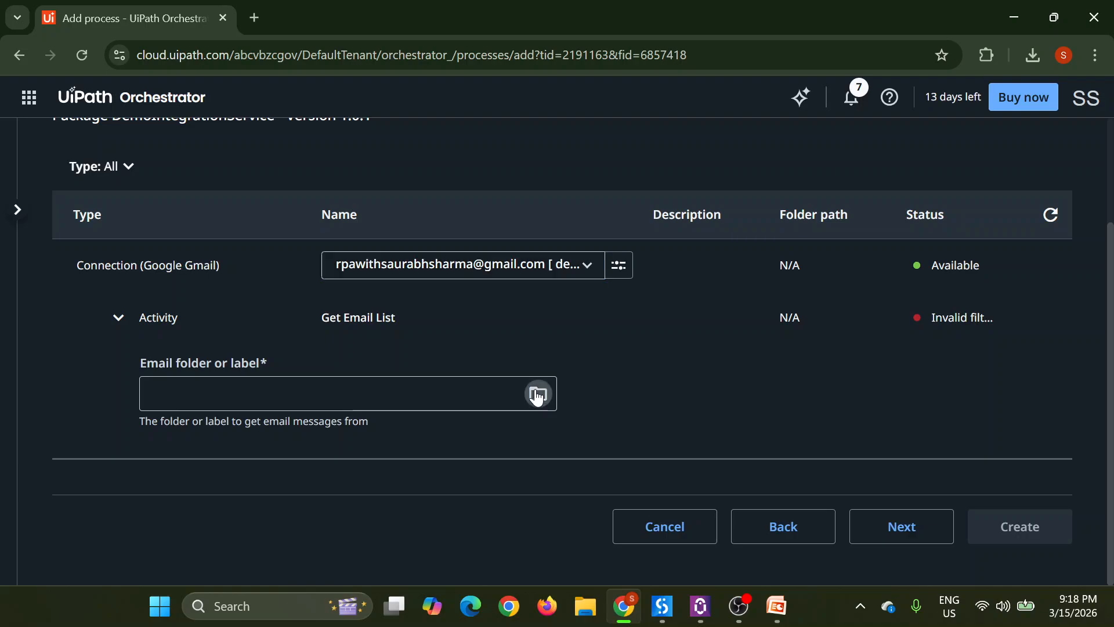
left_click(538, 394)
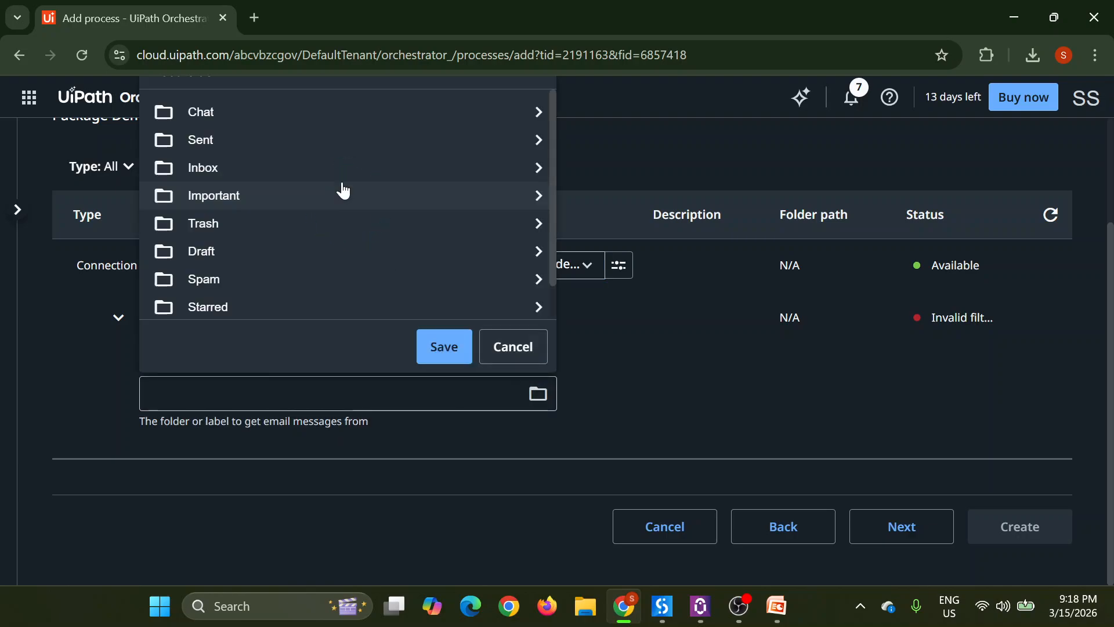
left_click(244, 168)
left_click(436, 350)
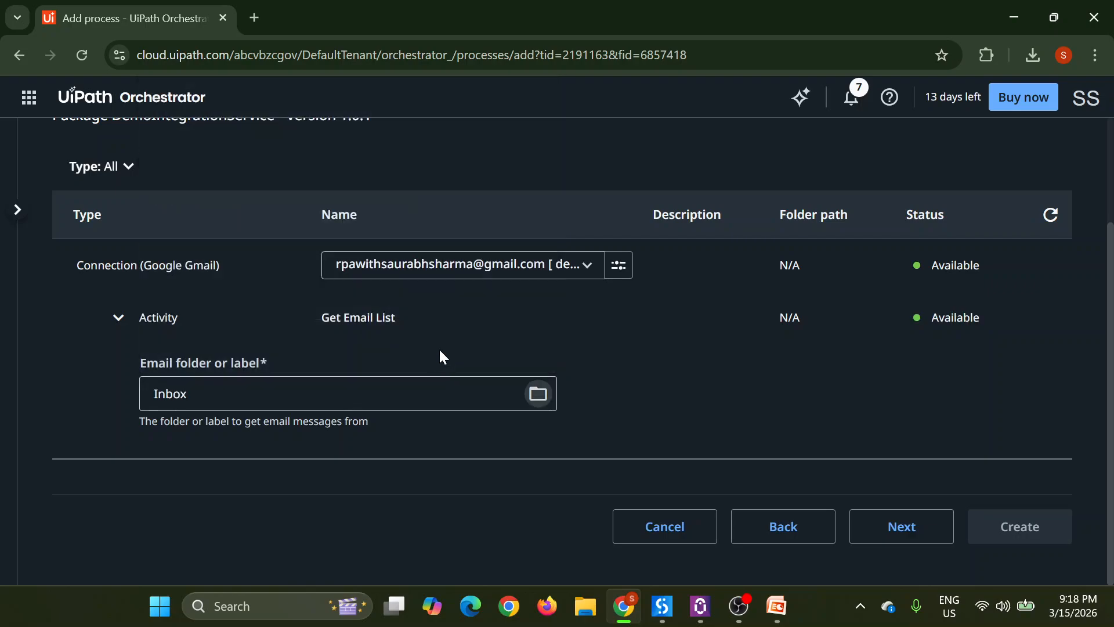
Step: Create the process with the default additional settings and return to the Processes list
left_click(904, 528)
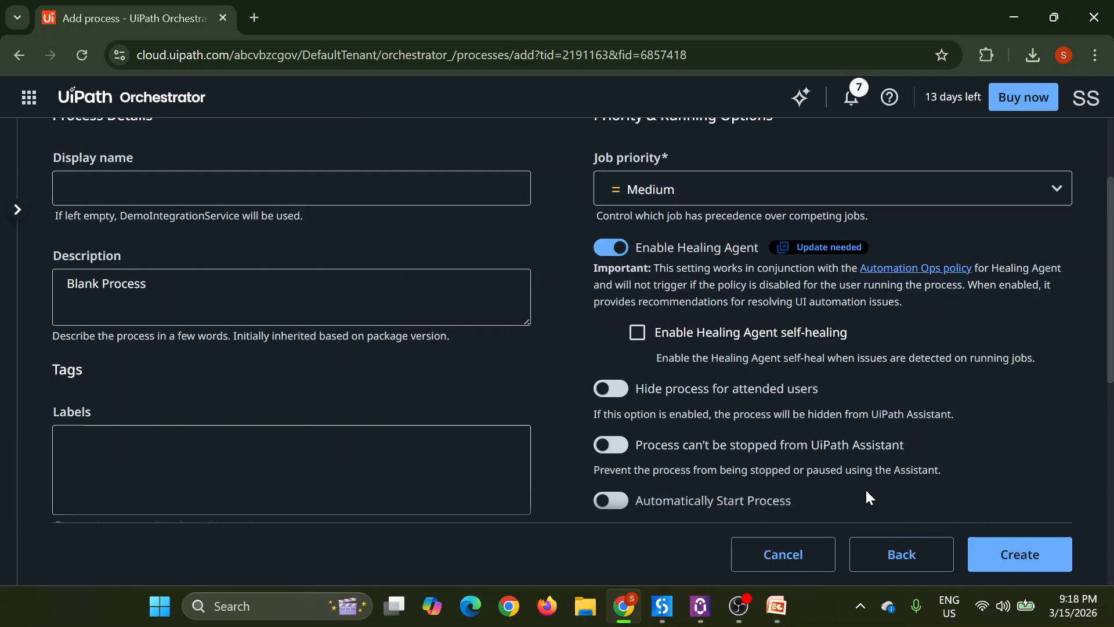
left_click(1065, 553)
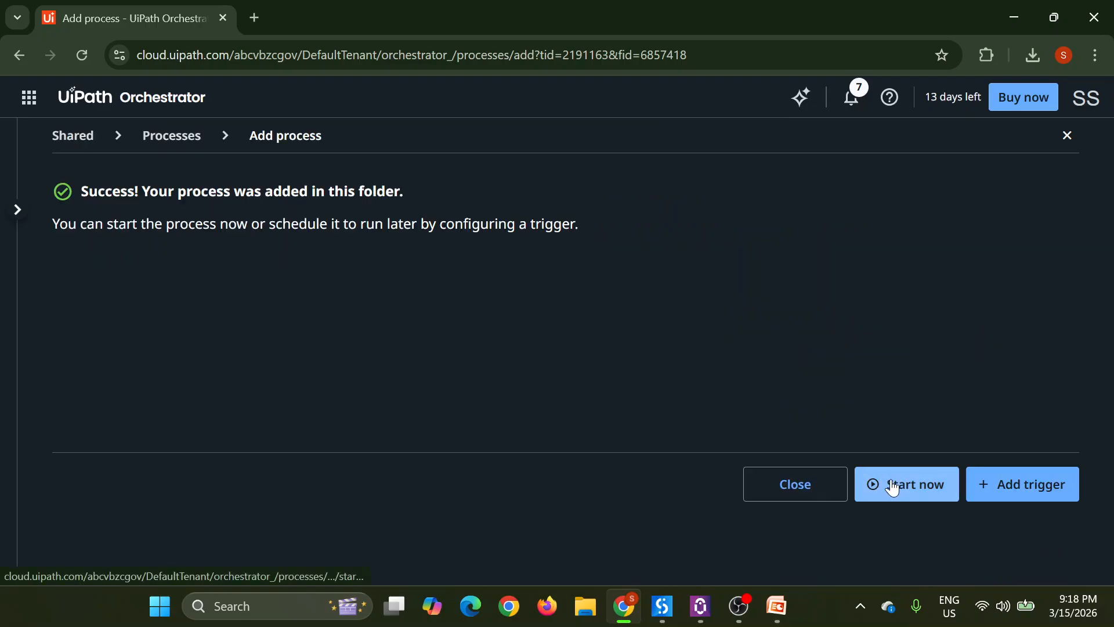
left_click(809, 485)
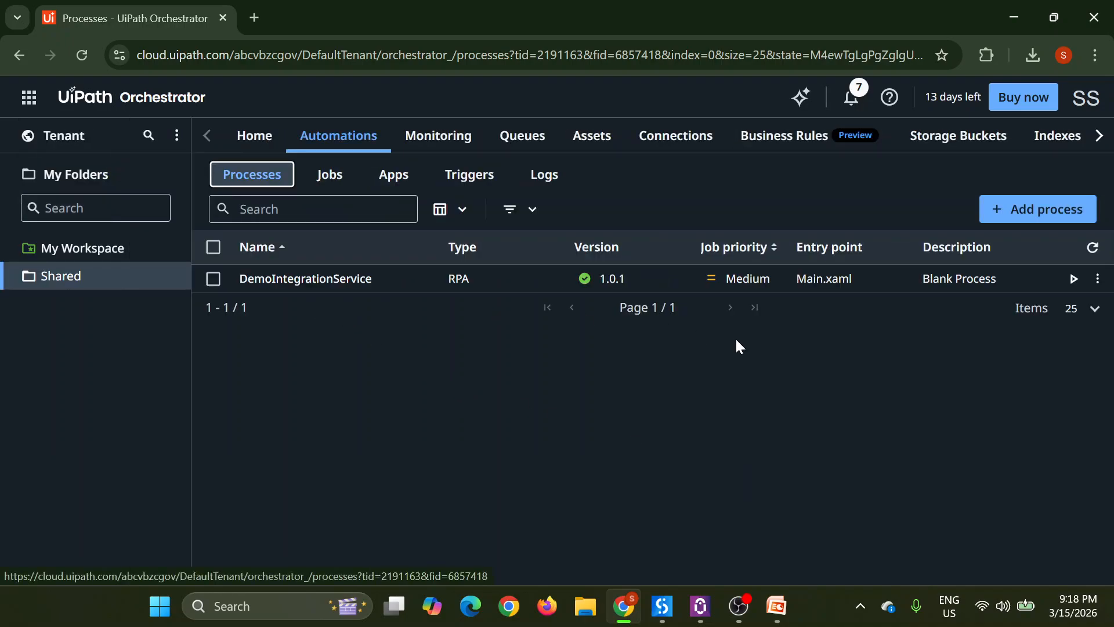
Step: Start a new time trigger in the Shared folder named EmailTrigger for the DemoIntegrationService process
left_click(483, 178)
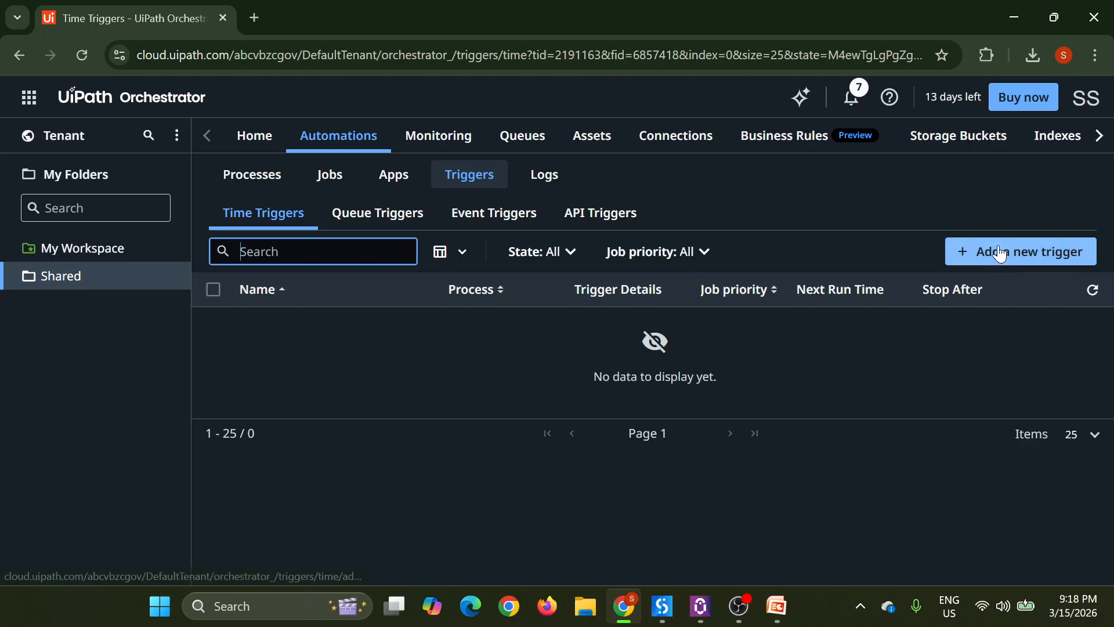
left_click(997, 251)
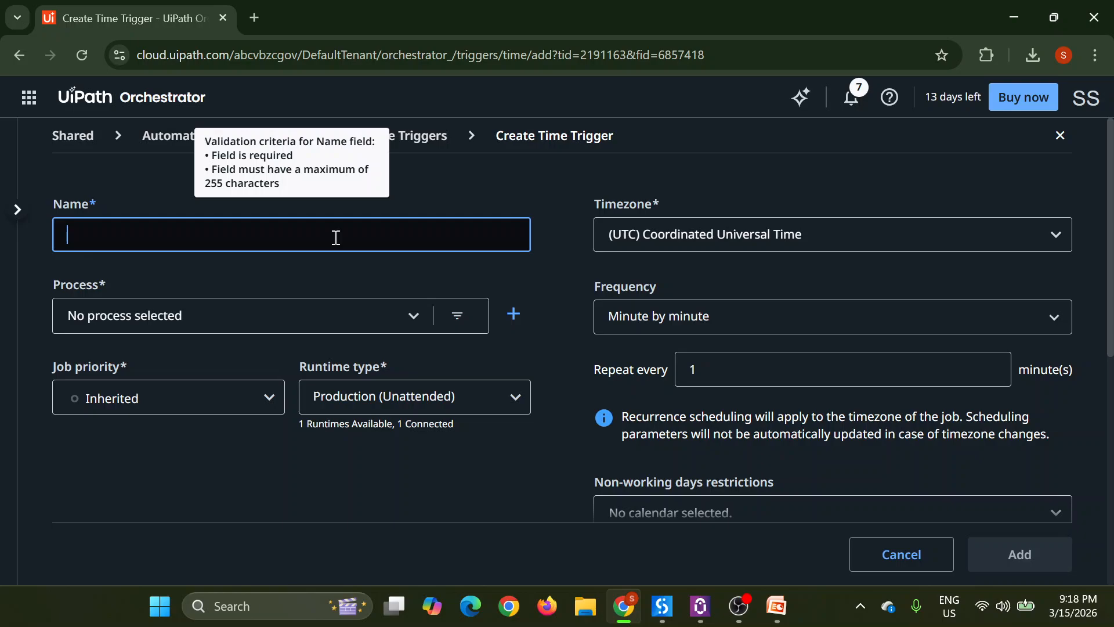
type("EmailTrigger")
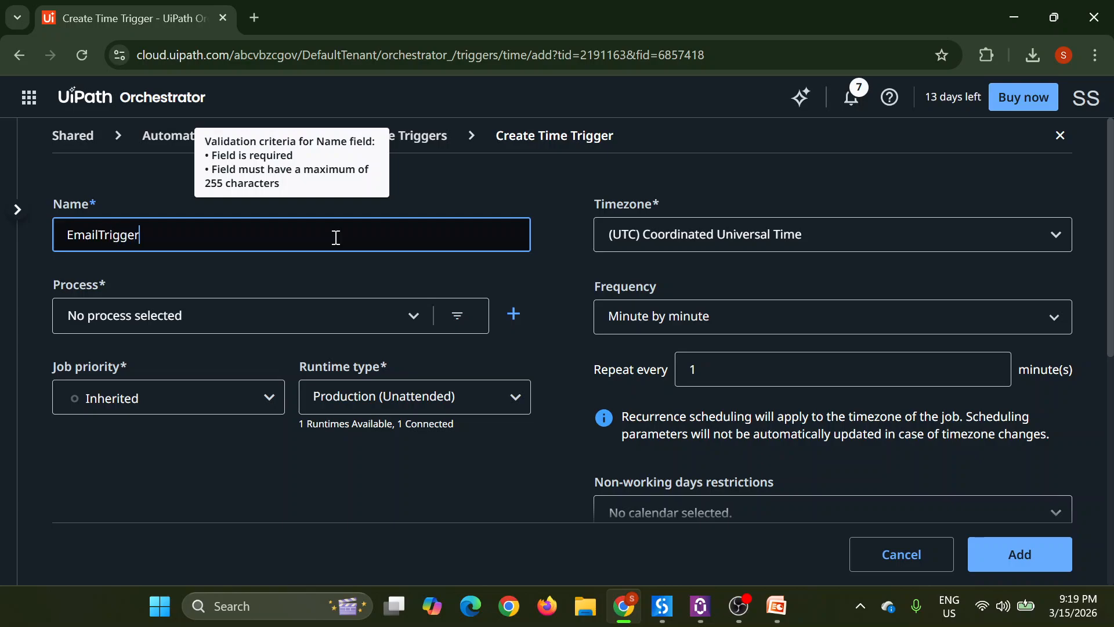
left_click(397, 314)
left_click(270, 348)
Step: Set the trigger's execution target to the unattended robot account, the machine template named Machine and its connected host
scroll(268, 343, "down", 3)
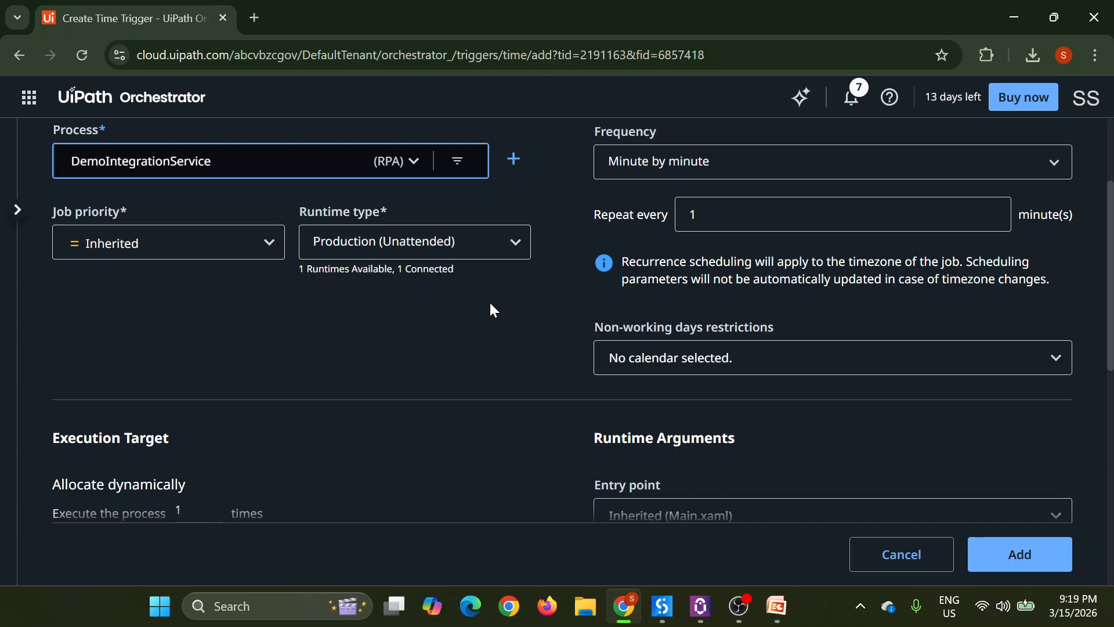
scroll(490, 301, "down", 2)
scroll(522, 290, "up", 4)
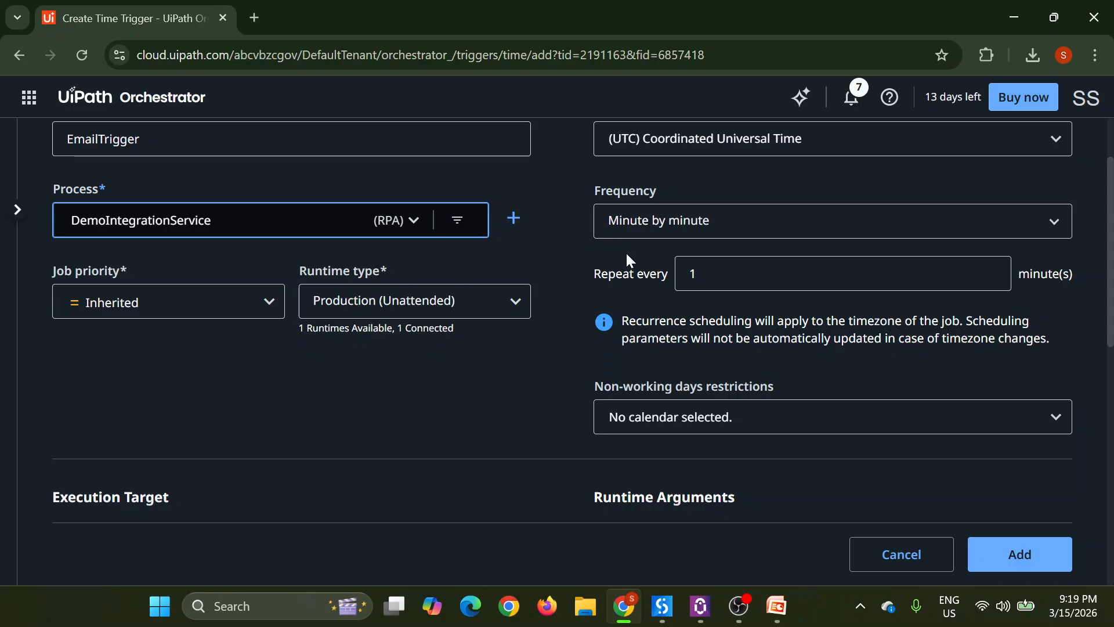
scroll(625, 251, "up", 2)
scroll(626, 253, "down", 3)
scroll(626, 253, "down", 5)
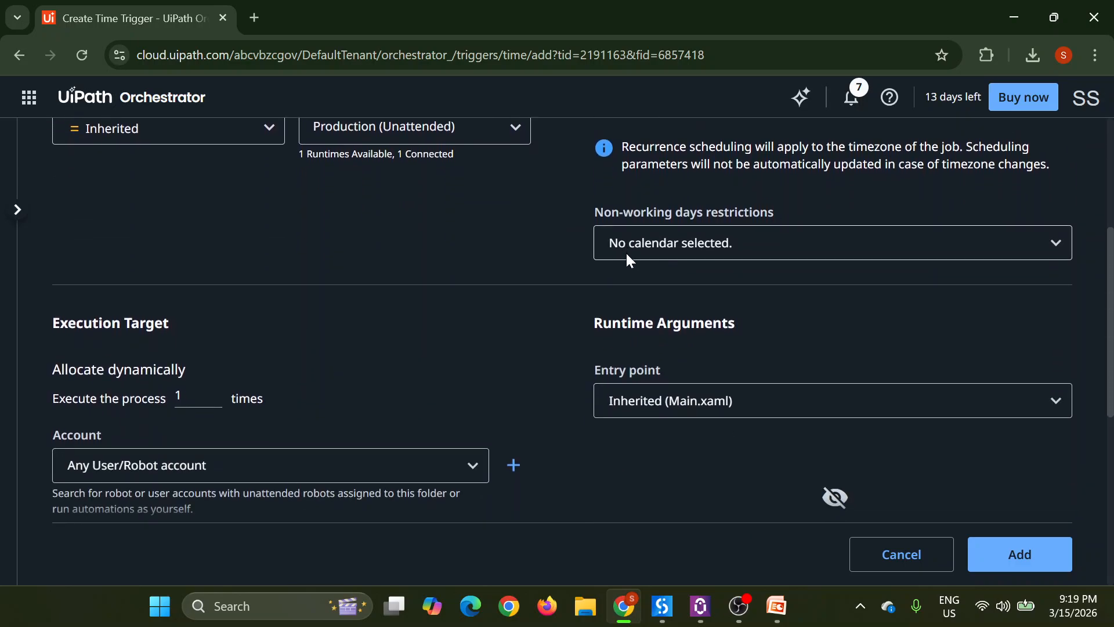
scroll(626, 260, "down", 1)
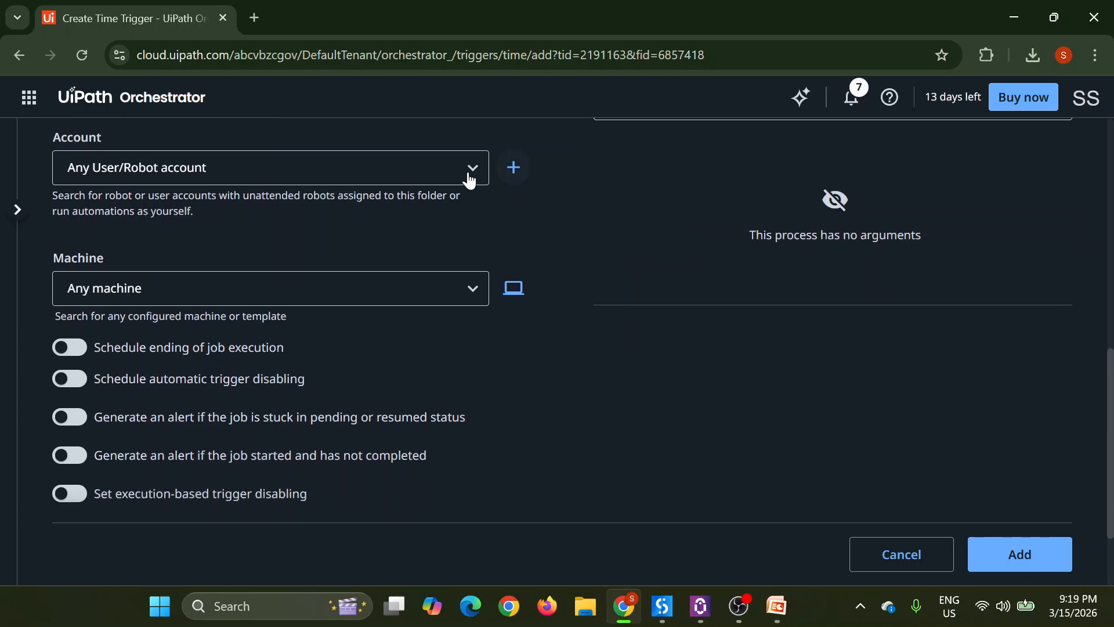
left_click(437, 174)
left_click(317, 200)
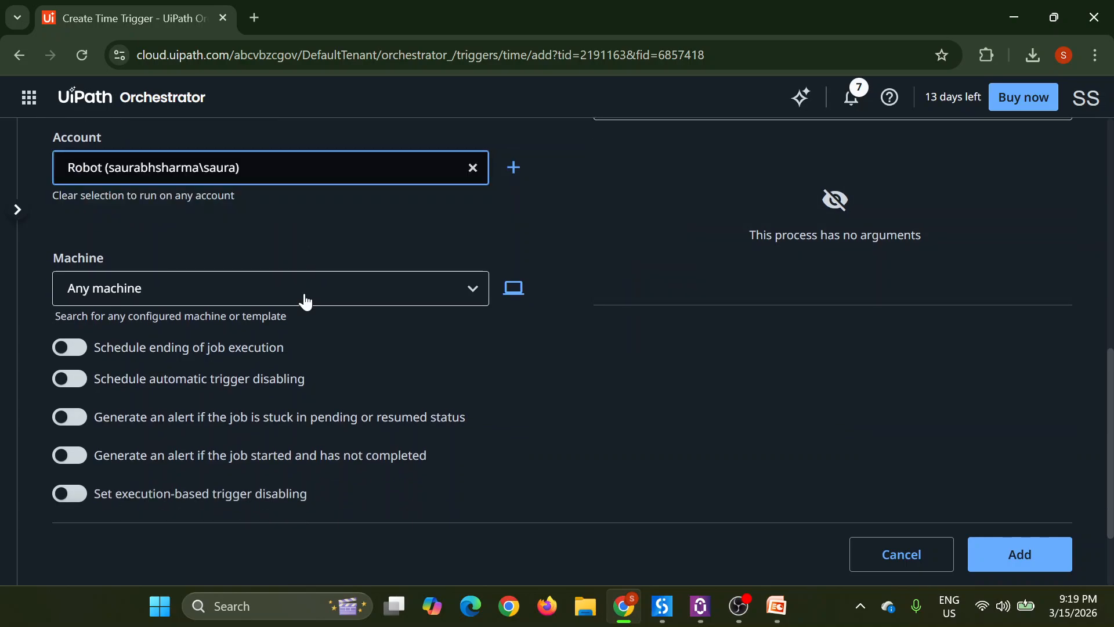
left_click(306, 293)
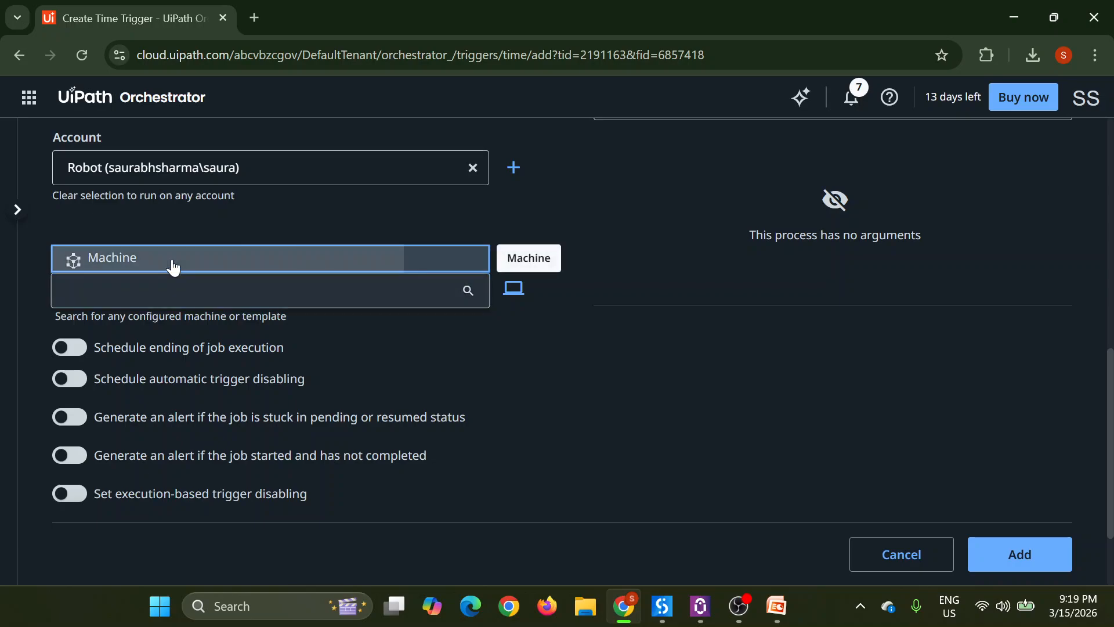
left_click(174, 263)
left_click(299, 376)
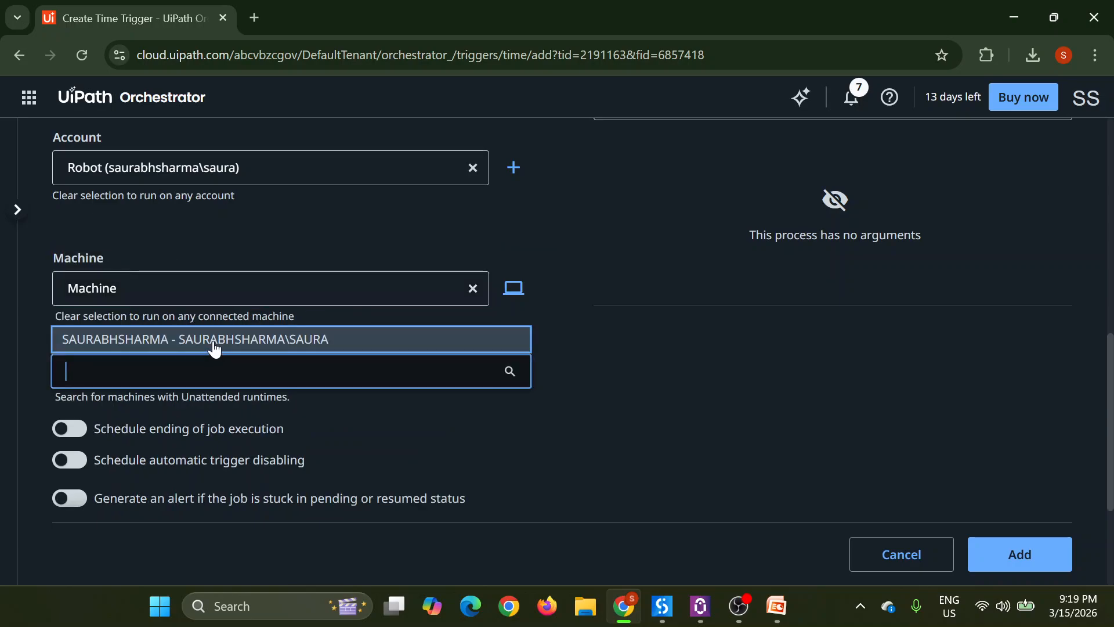
left_click(215, 342)
Step: Review the trigger settings, add the trigger with its schedule repeating every 1 minute, and return to the Processes list
scroll(555, 335, "down", 4)
scroll(555, 334, "up", 10)
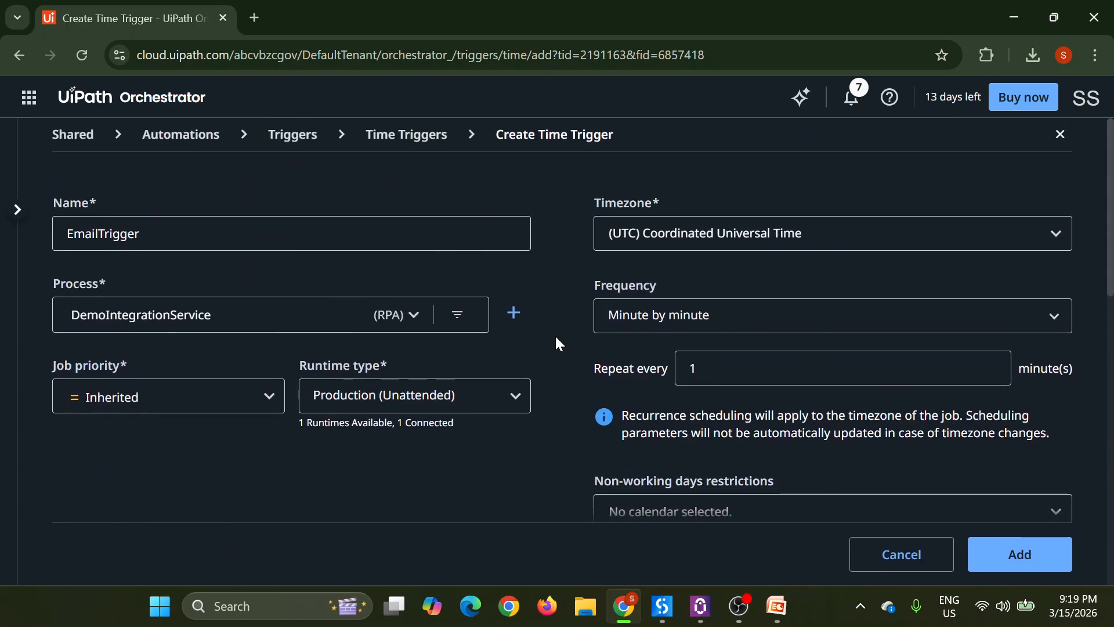
scroll(555, 334, "down", 5)
left_click(1028, 558)
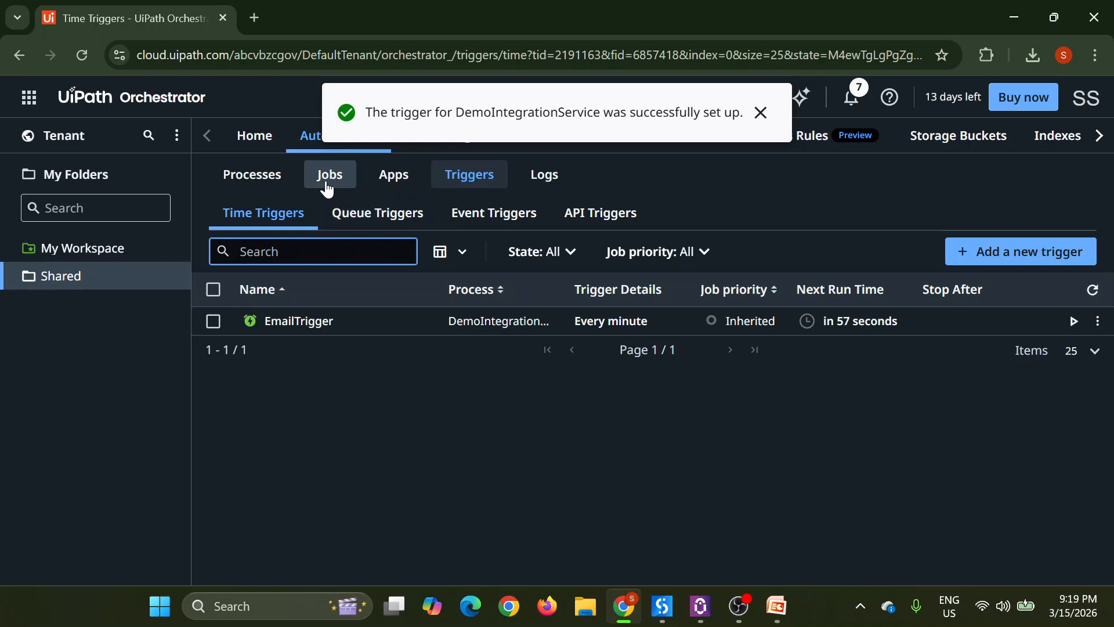
left_click(274, 179)
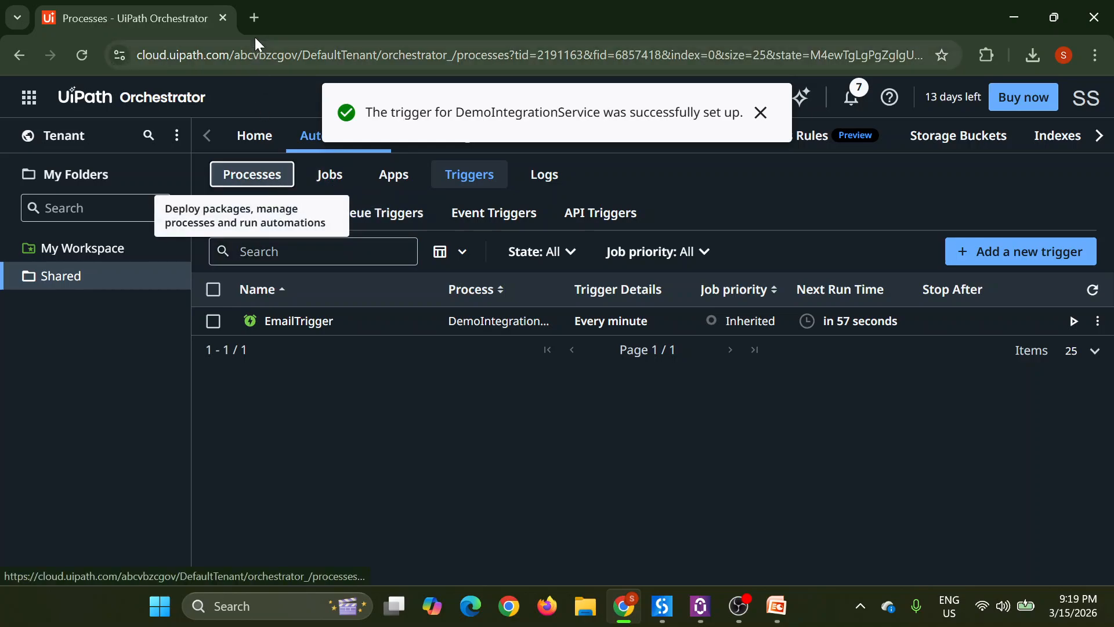
Step: Open Gmail in a new browser tab and start composing a new message
left_click(254, 17)
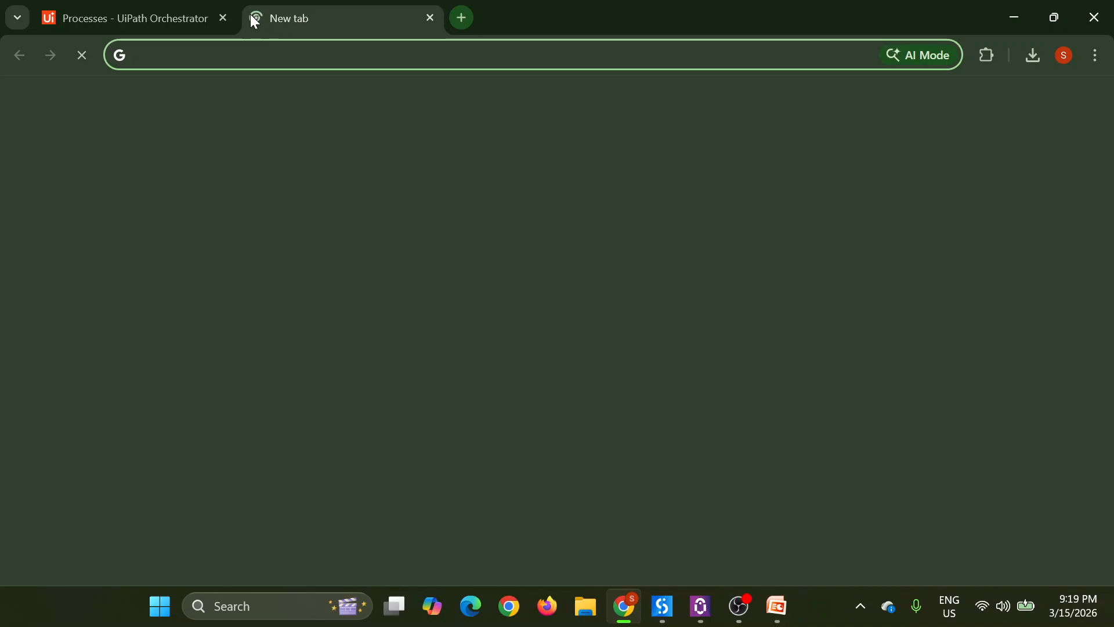
type("gma")
key("Return")
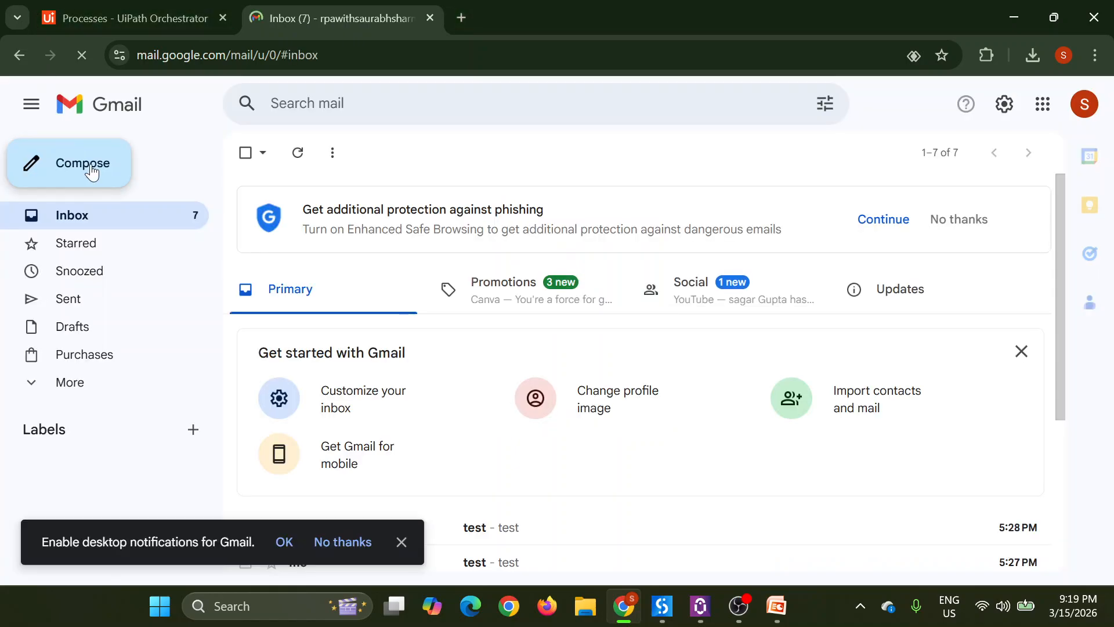
left_click(87, 164)
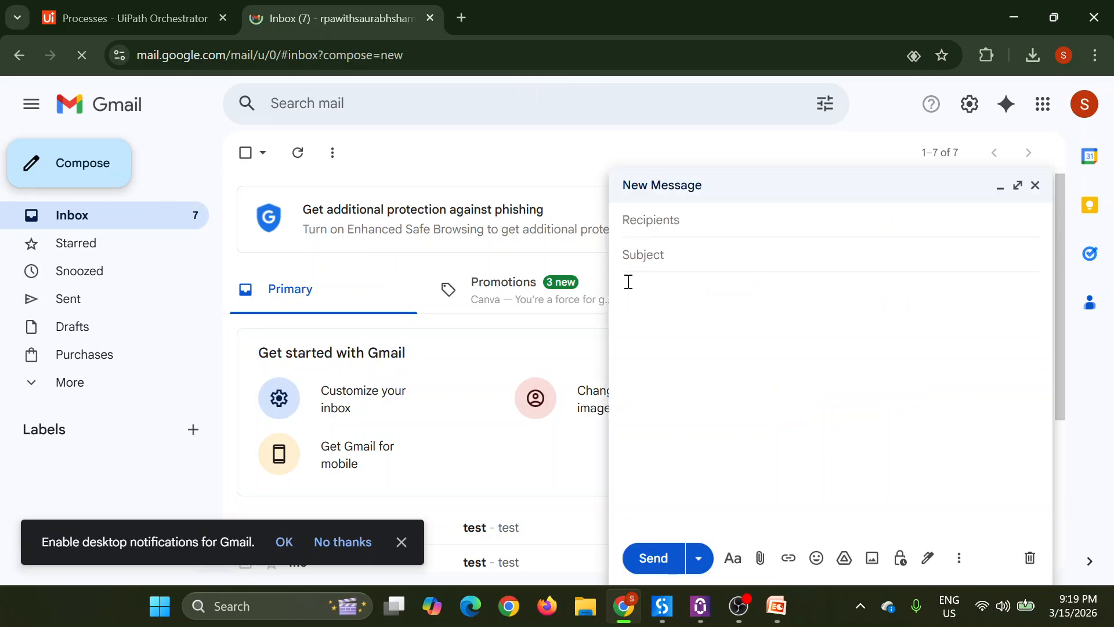
Step: Address the message to the account's own e-mail, enter "test" as both subject and body, and send it
left_click(739, 226)
type("rpa")
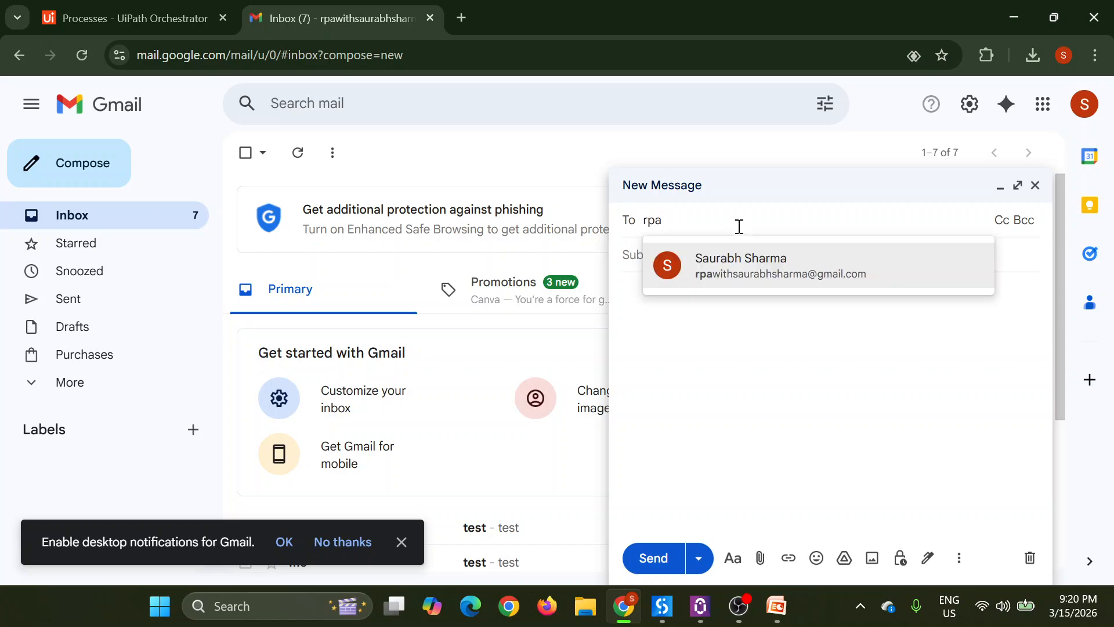
key("Return")
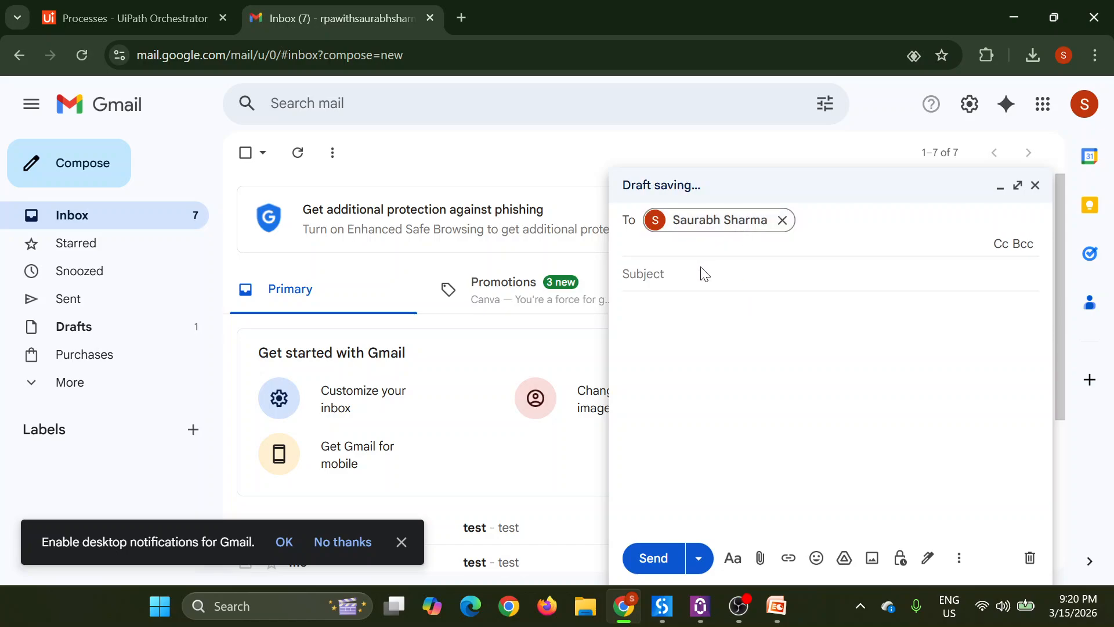
left_click(699, 275)
type("test")
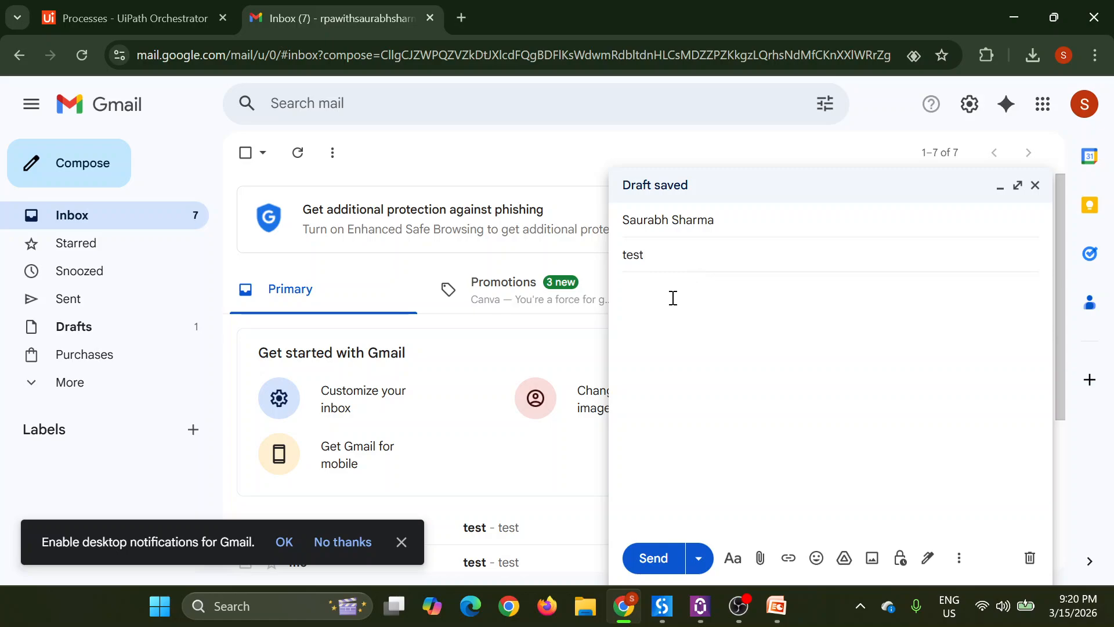
left_click(669, 303)
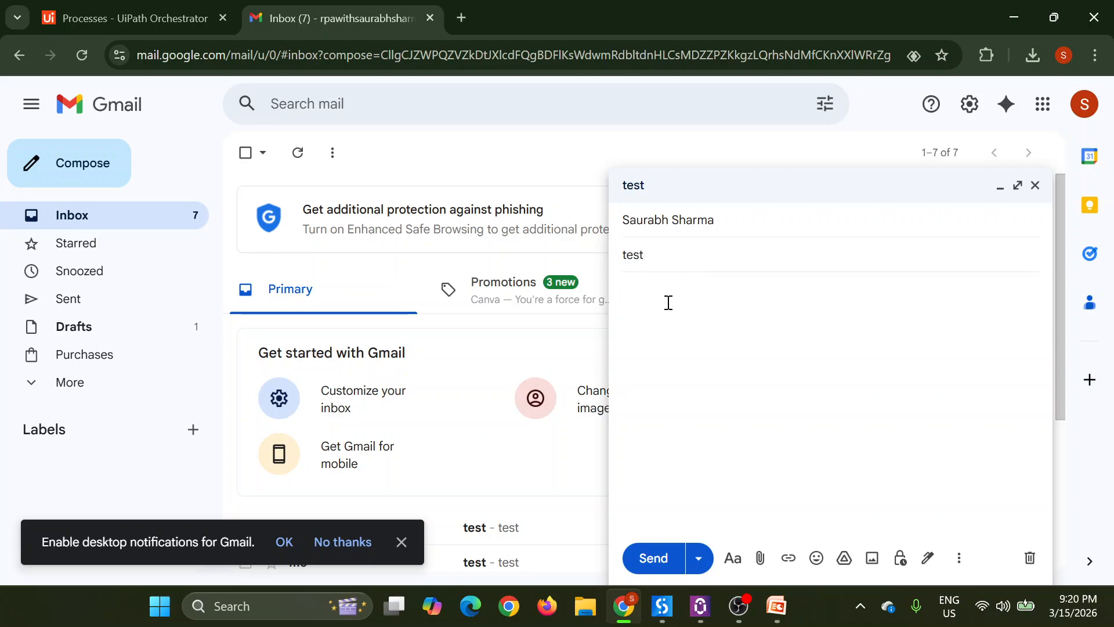
type("test")
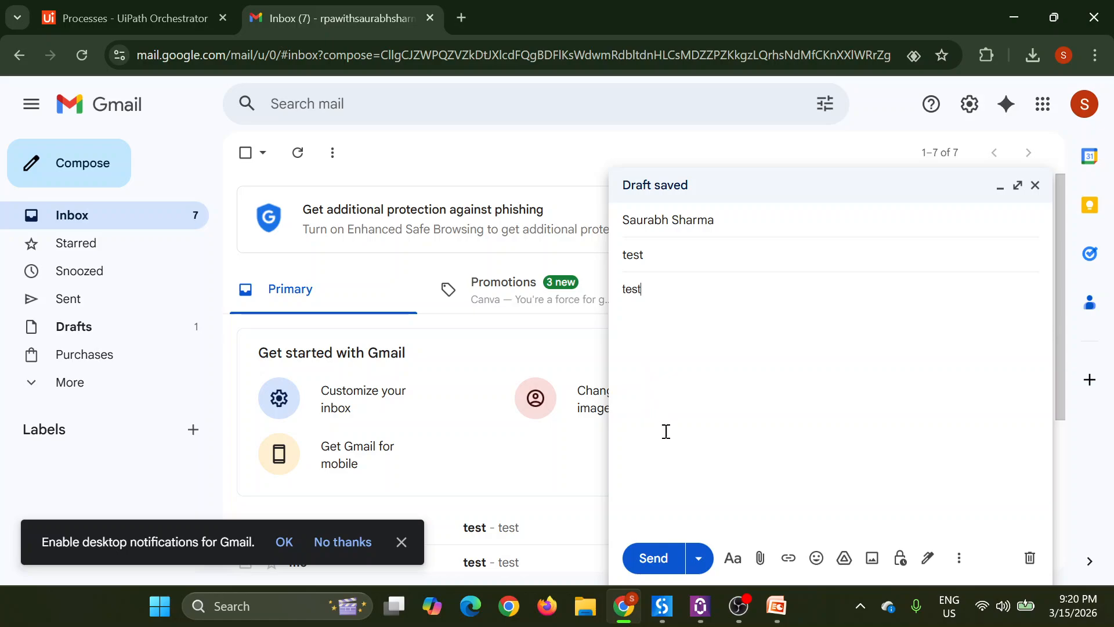
left_click(653, 559)
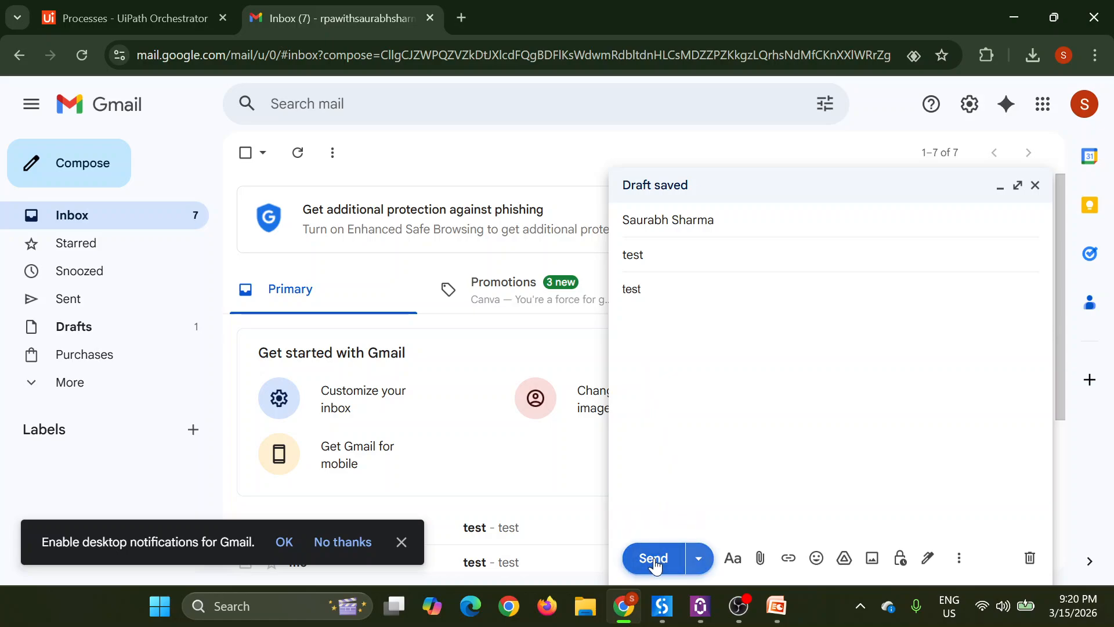
Step: Switch back to Orchestrator, monitor the triggered DemoIntegrationService run in the refreshed Jobs list, and dismiss its email-count message box
left_click(144, 6)
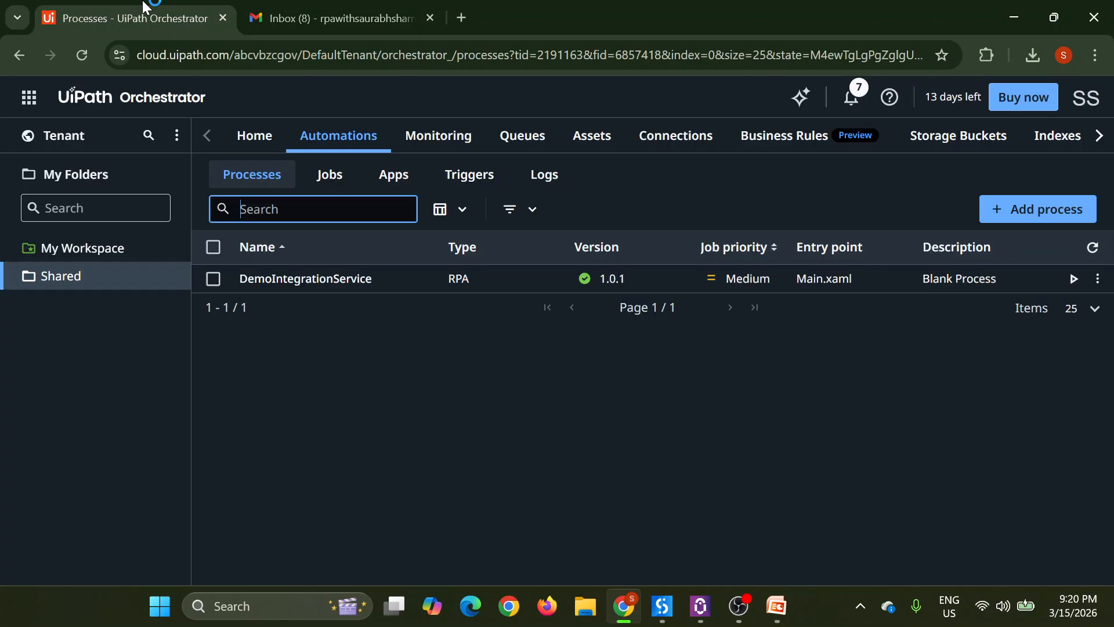
left_click(329, 174)
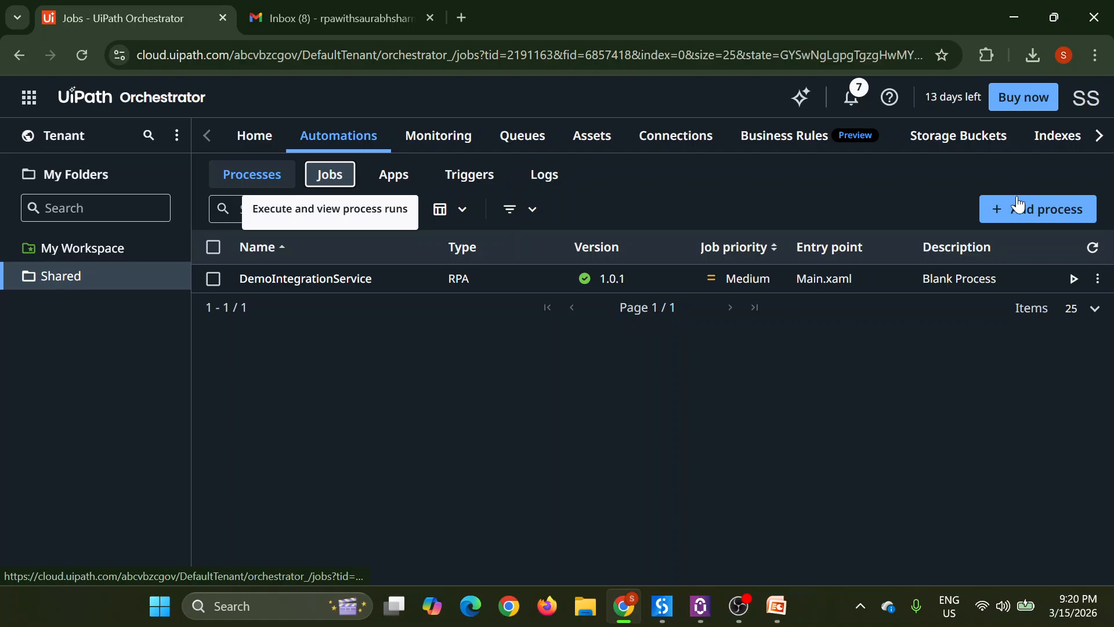
left_click(1092, 255)
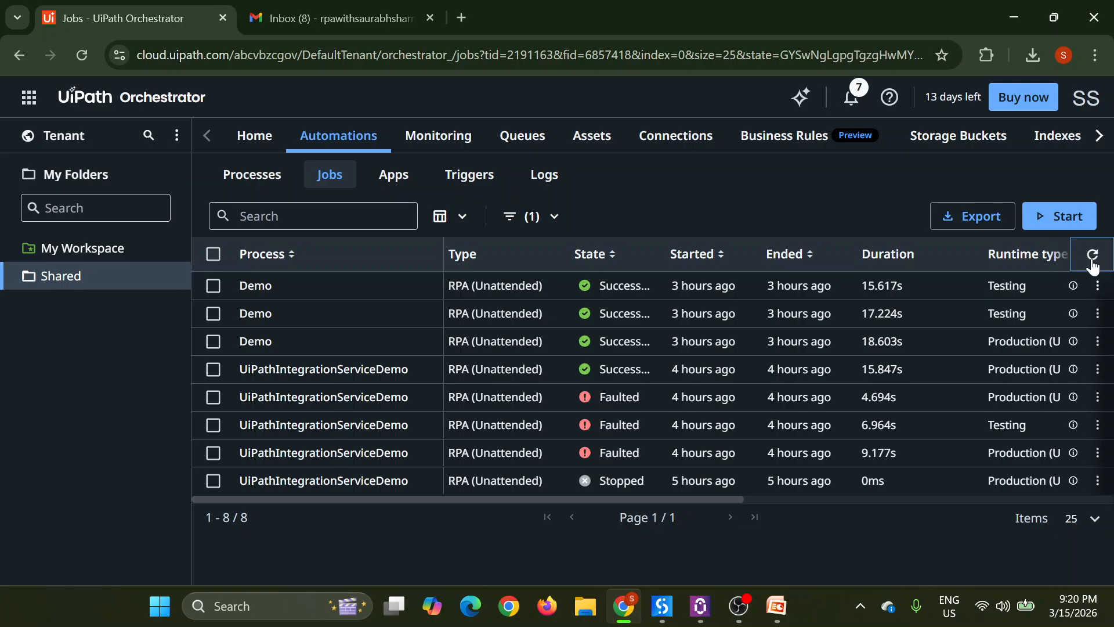
left_click(1093, 255)
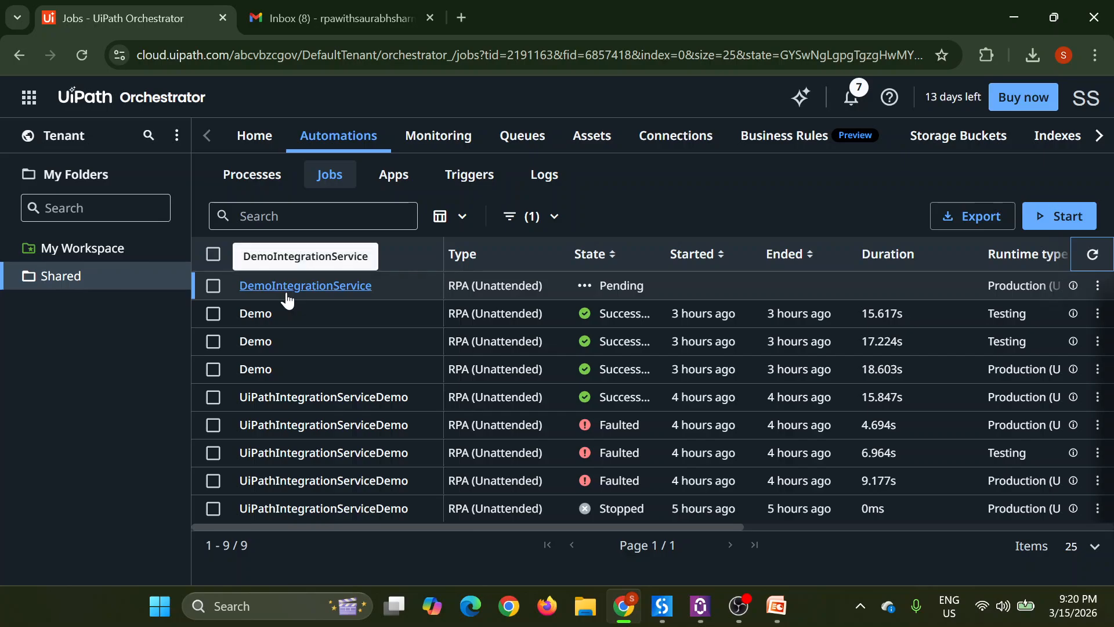
left_click(1092, 262)
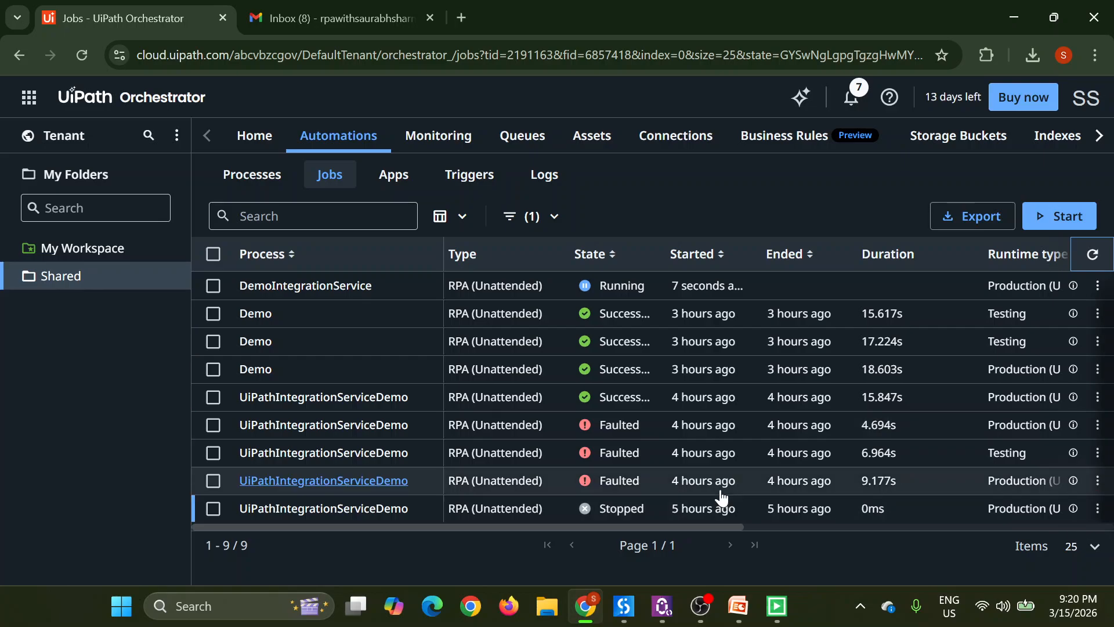
left_click(1093, 255)
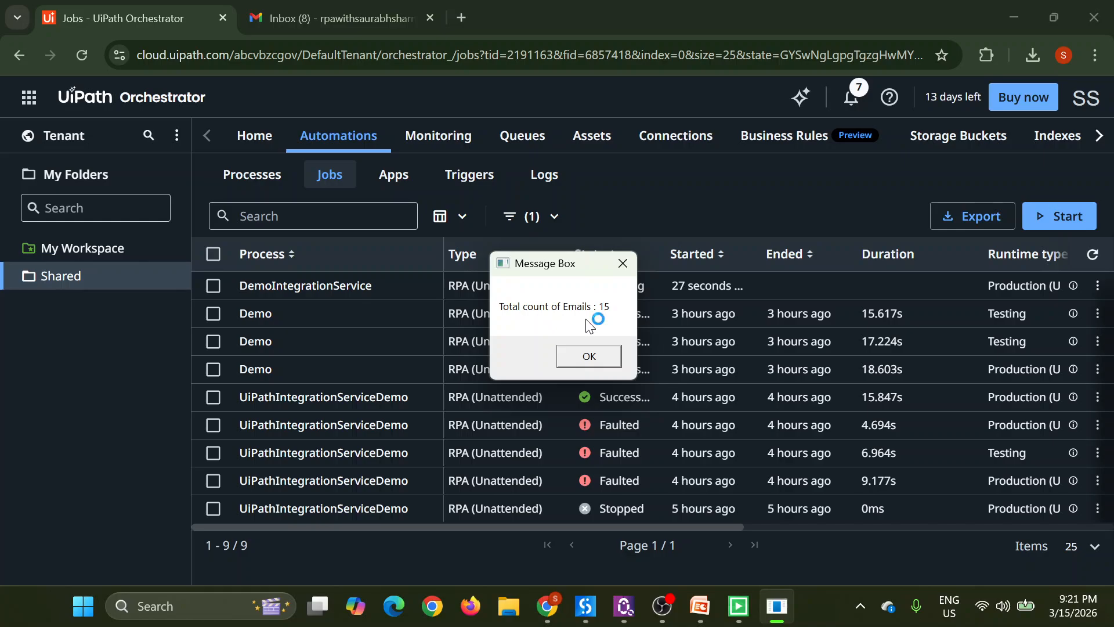
left_click(590, 361)
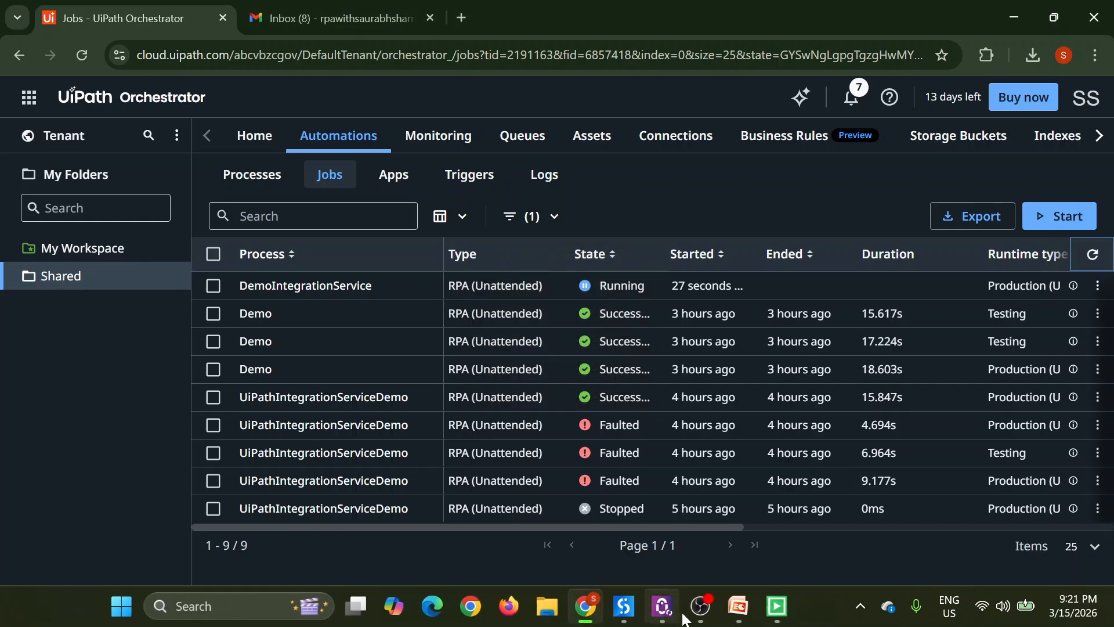